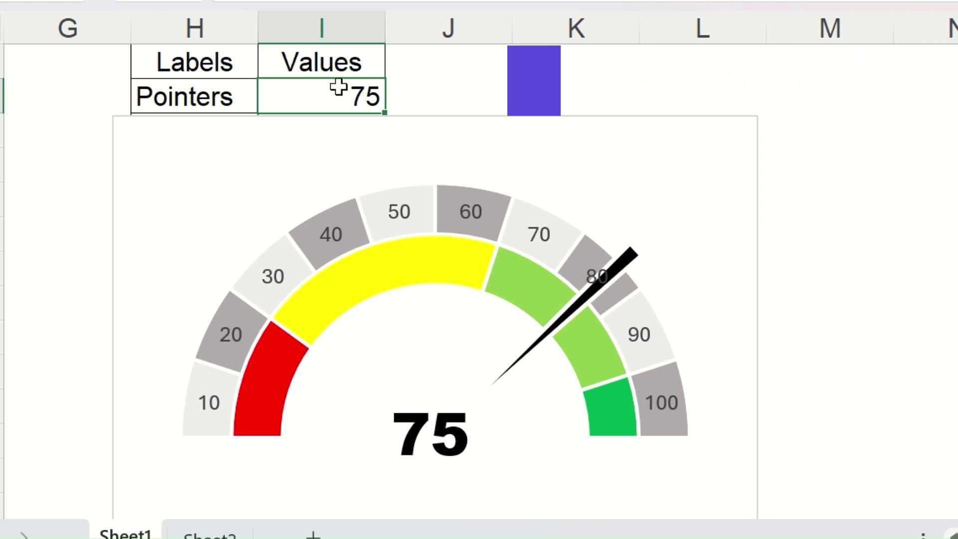
- Try the values 40, 50 and 65 in the Pointers cell I2 that drives the gauge chart
{"action": "type", "text": "40"}
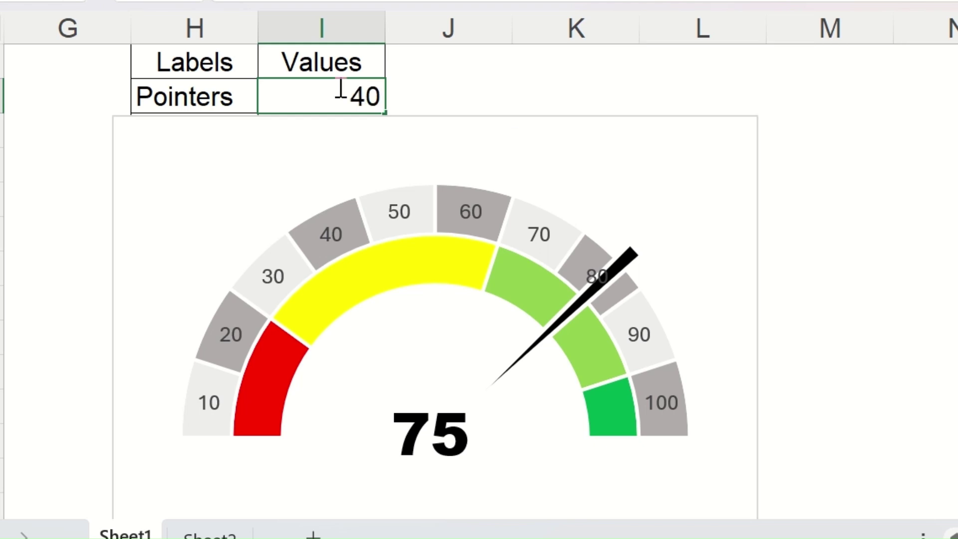
{"action": "key", "text": "Return"}
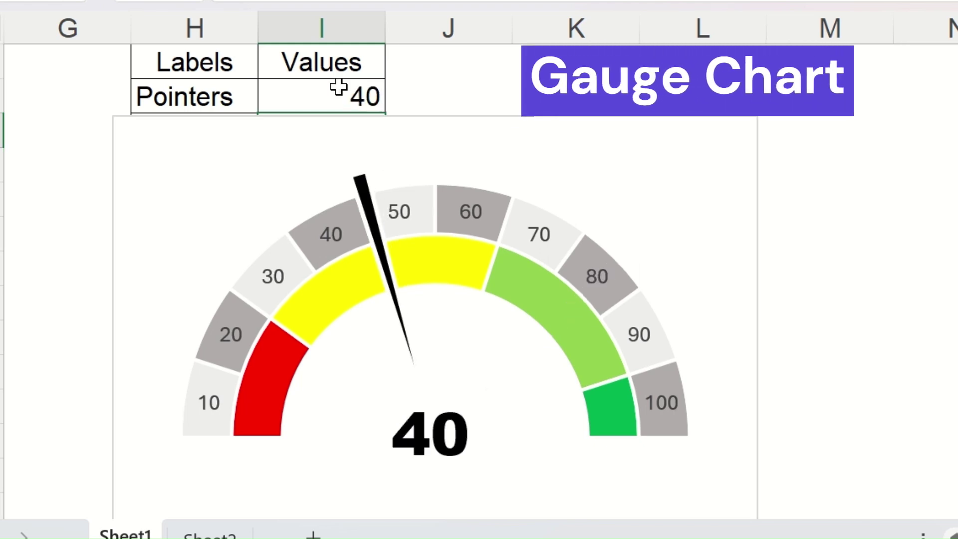
{"action": "left_click", "coordinate": [341, 89]}
{"action": "type", "text": "50"}
{"action": "key", "text": "Return"}
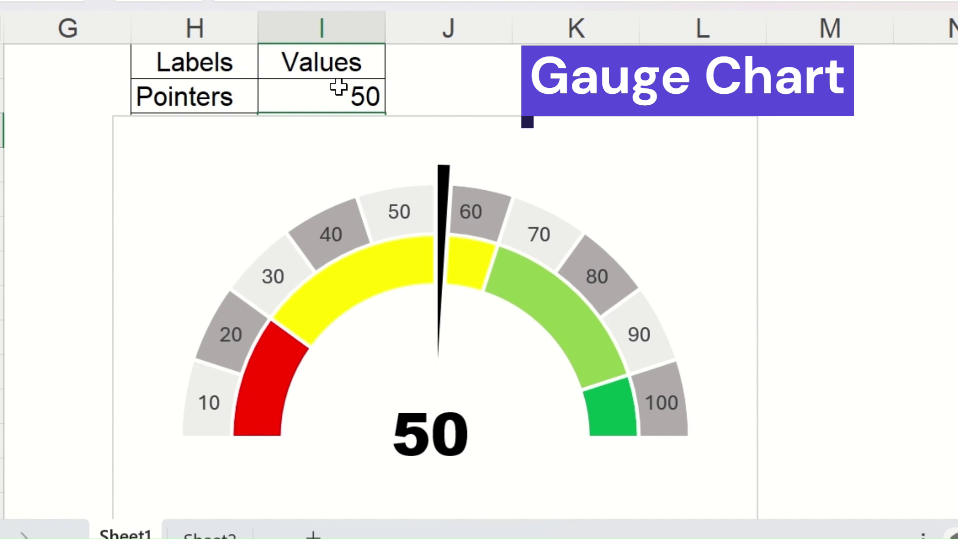
{"action": "type", "text": "65"}
{"action": "key", "text": "Return"}
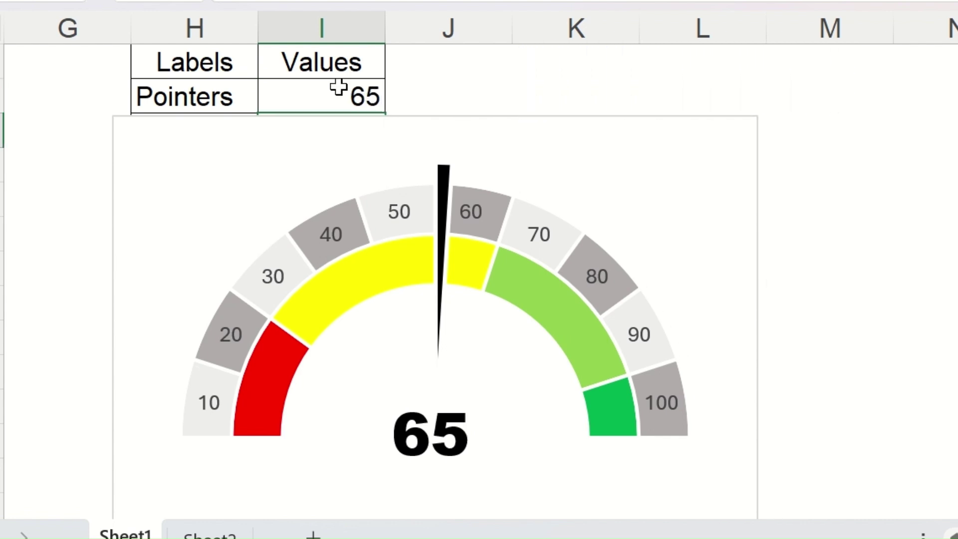
{"action": "left_click", "coordinate": [593, 142]}
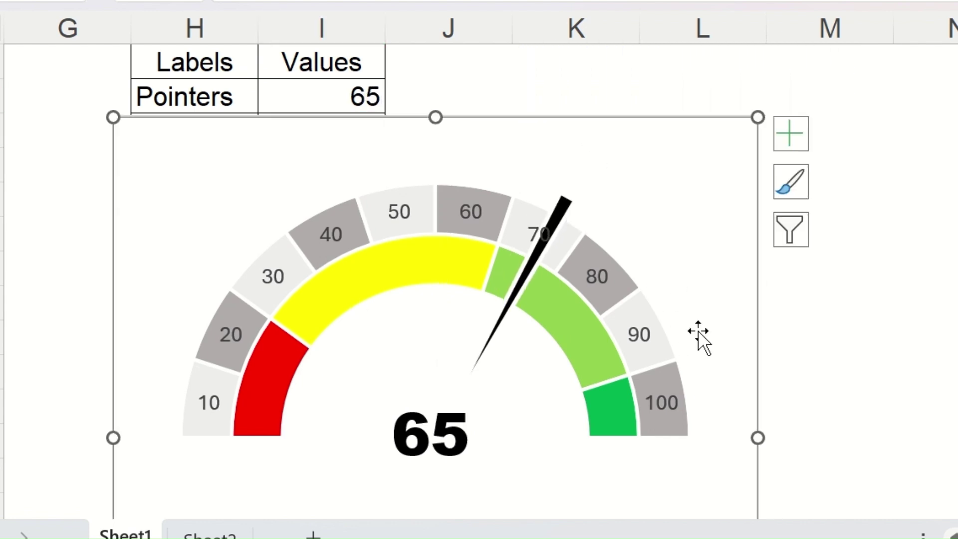
- Set the gauge chart's Pointers value in I2 to 40 and select the chart's pointer series
{"action": "left_click", "coordinate": [368, 90]}
{"action": "type", "text": "40"}
{"action": "key", "text": "Tab"}
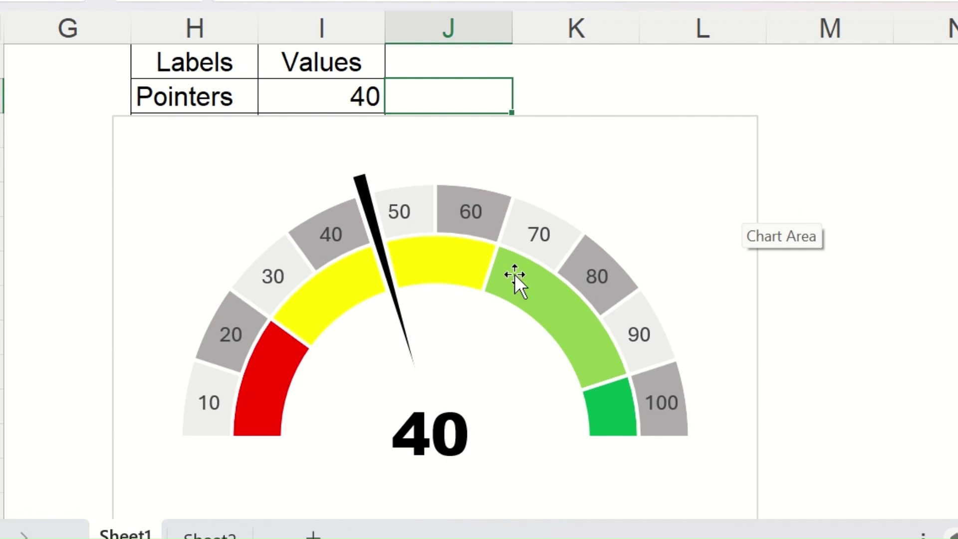
{"action": "left_click", "coordinate": [533, 306]}
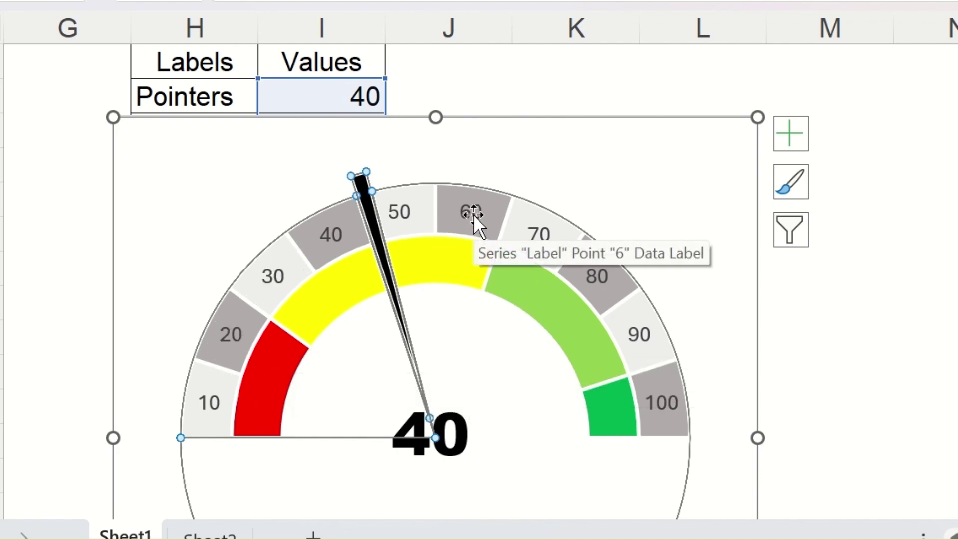
{"action": "key", "text": "Escape"}
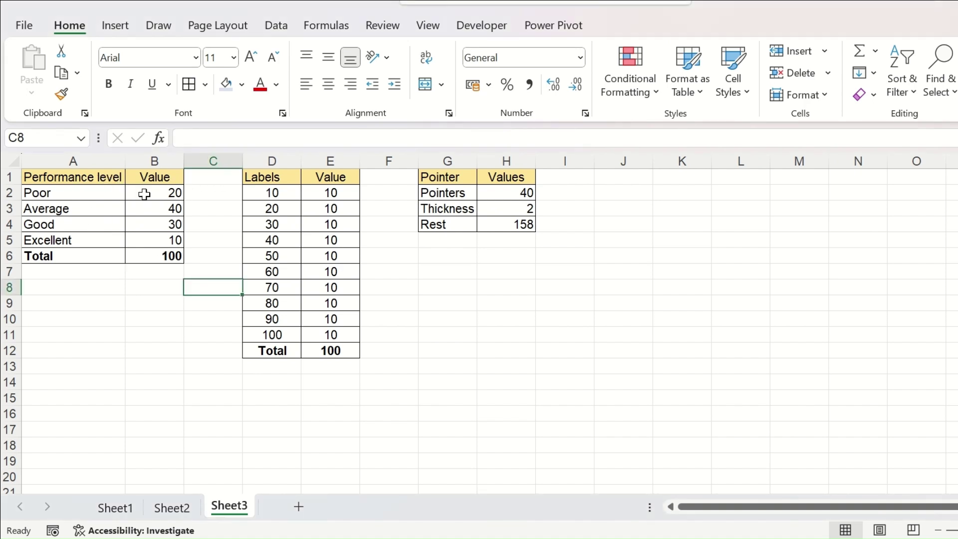
- Set the Poor and Average values in Sheet3's performance level table to 30 each
{"action": "left_click", "coordinate": [118, 193]}
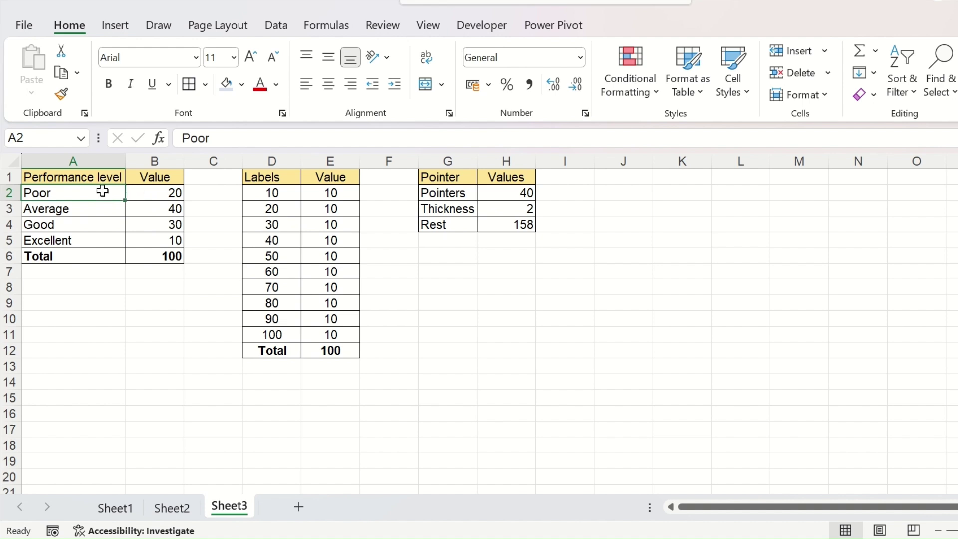
{"action": "left_click_drag", "start_coordinate": [102, 191], "coordinate": [101, 240]}
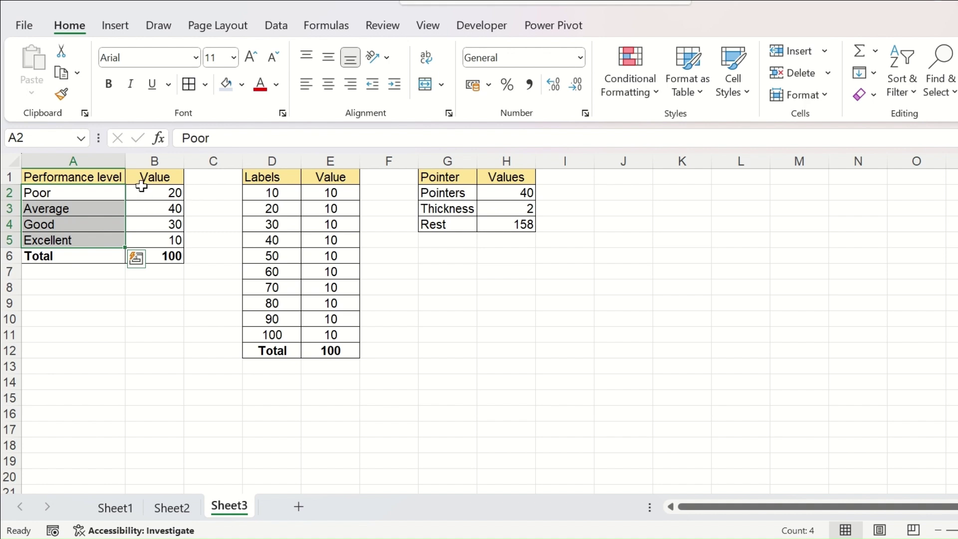
{"action": "left_click", "coordinate": [142, 189]}
{"action": "type", "text": "30"}
{"action": "key", "text": "Return"}
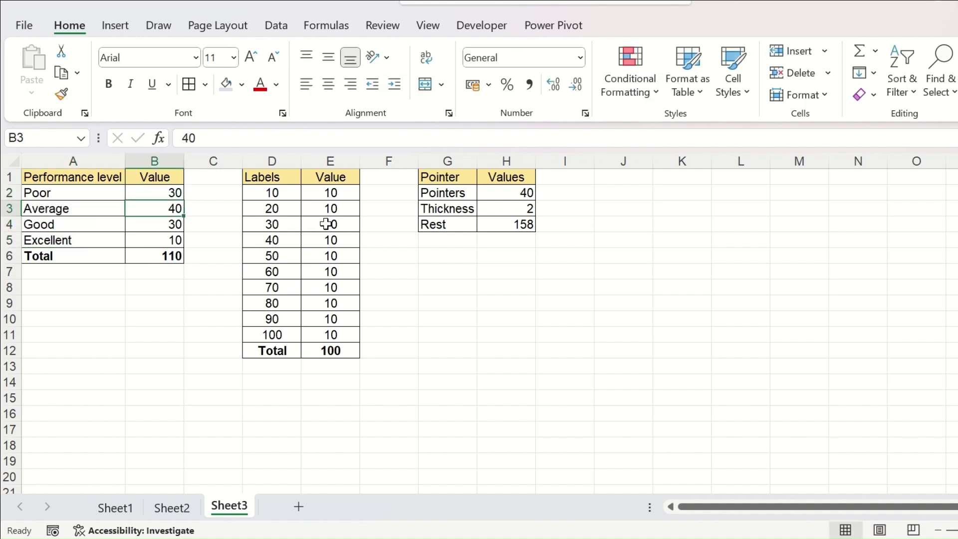
{"action": "type", "text": "30"}
{"action": "key", "text": "Return"}
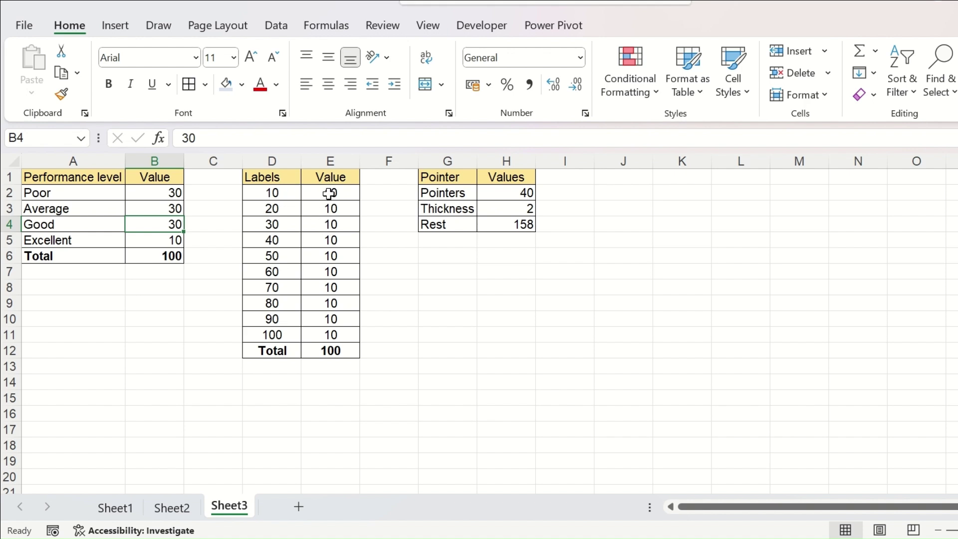
- Examine the label values in E2:E11, the gauge on Sheet2, and the pointer table including the Rest formula in H4
{"action": "left_click_drag", "start_coordinate": [348, 194], "coordinate": [336, 335]}
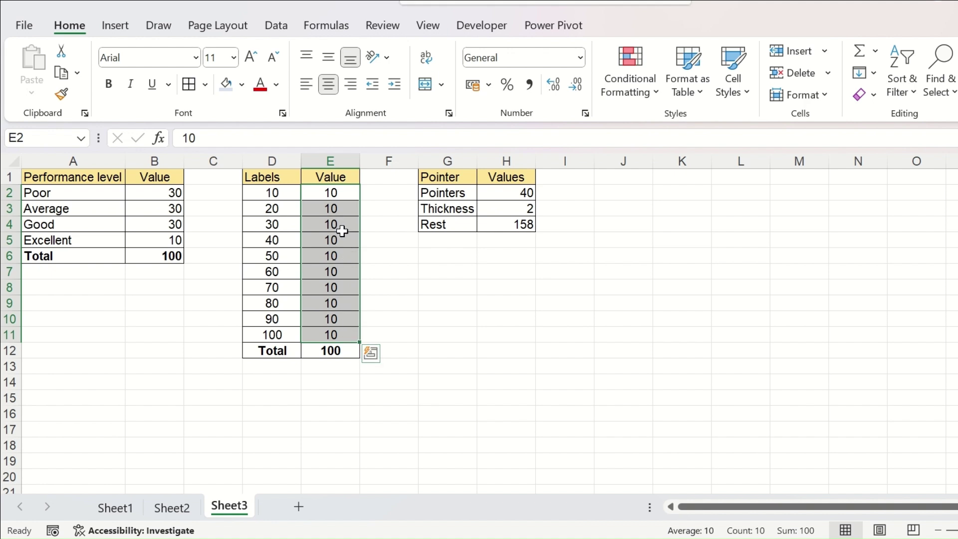
{"action": "key", "text": "ctrl+Page_Up"}
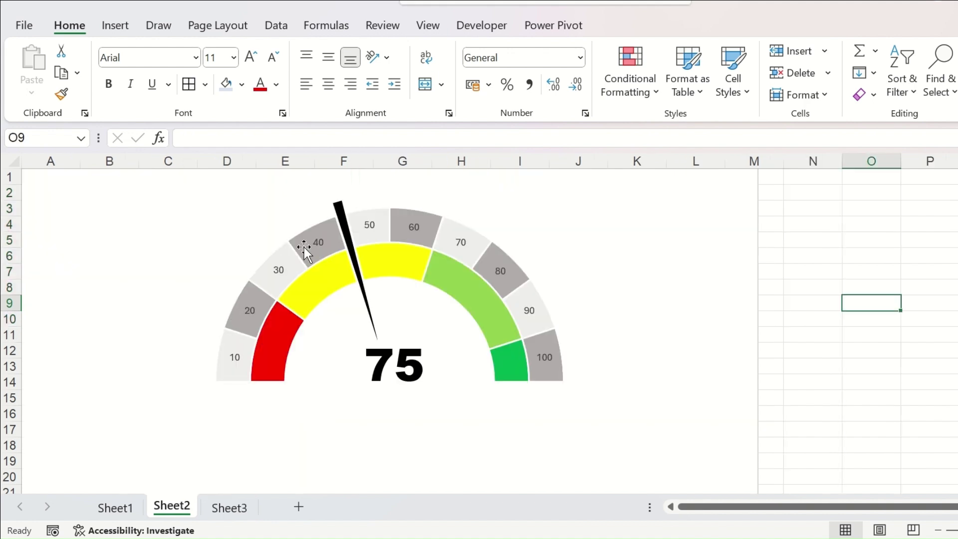
{"action": "key", "text": "ctrl+Page_Down"}
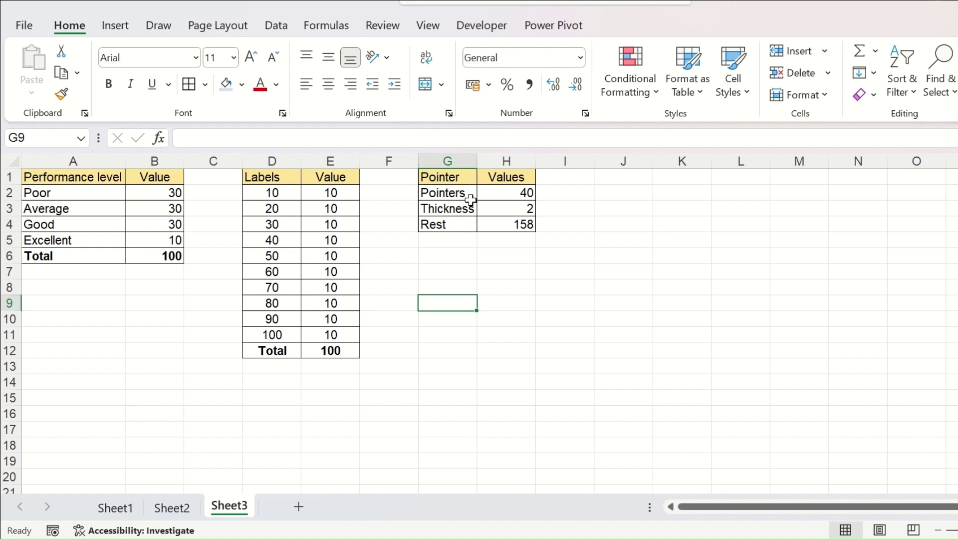
{"action": "left_click", "coordinate": [499, 193]}
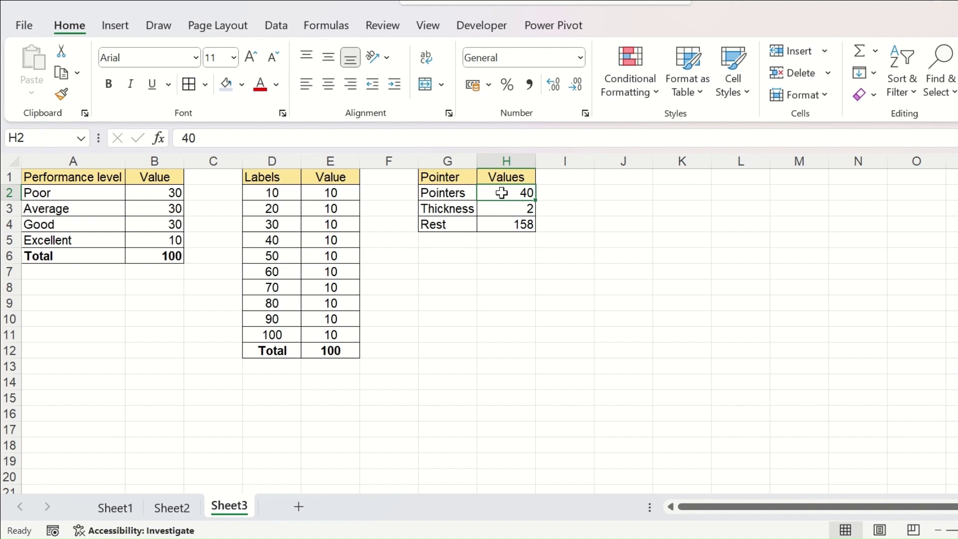
{"action": "left_click", "coordinate": [506, 212]}
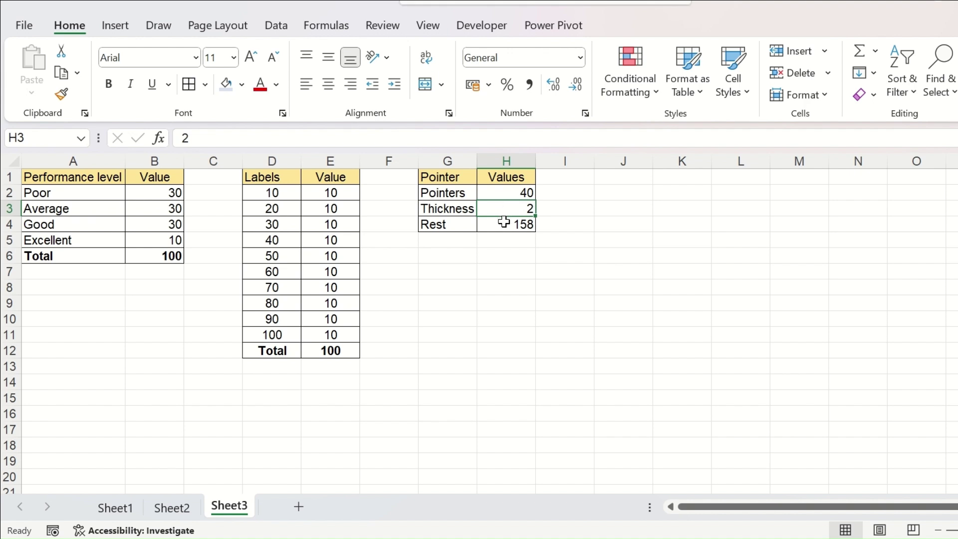
{"action": "left_click", "coordinate": [504, 223]}
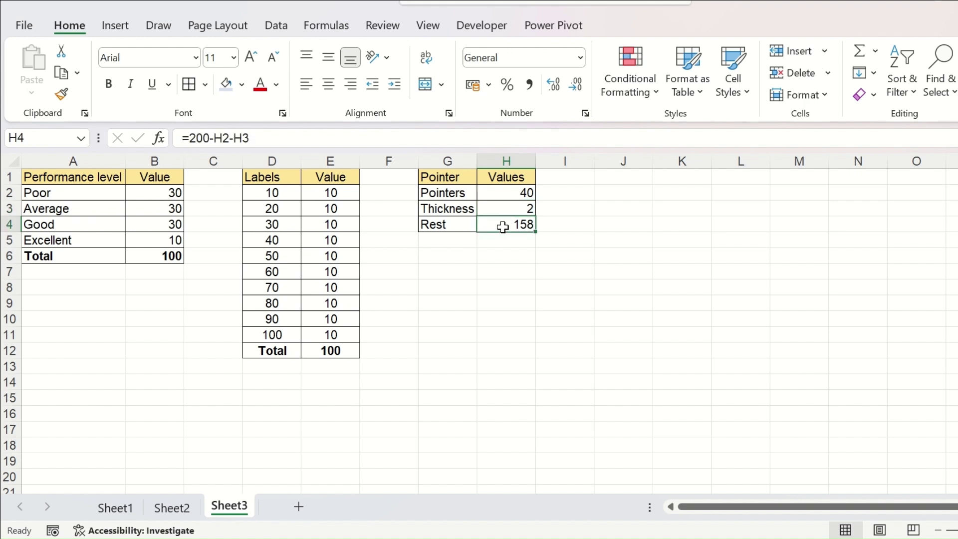
{"action": "double_click", "coordinate": [503, 227]}
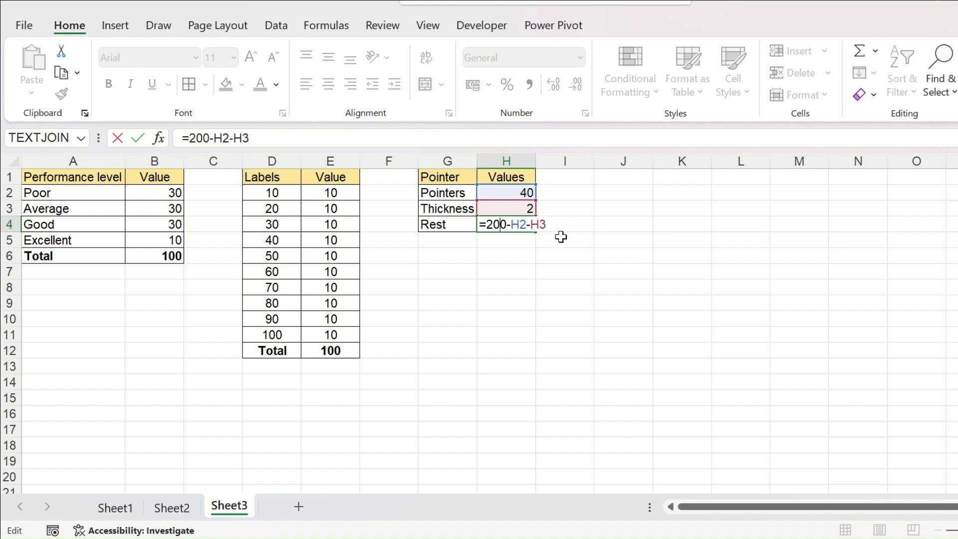
{"action": "key", "text": "Return"}
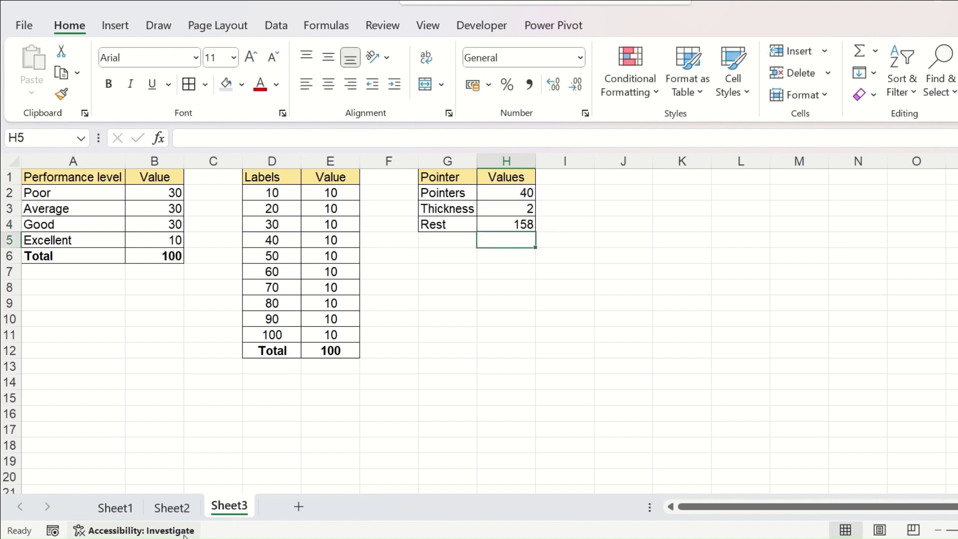
- Compare the pointer series in Sheet2's gauge chart with the pointer table on Sheet3
{"action": "left_click", "coordinate": [190, 511]}
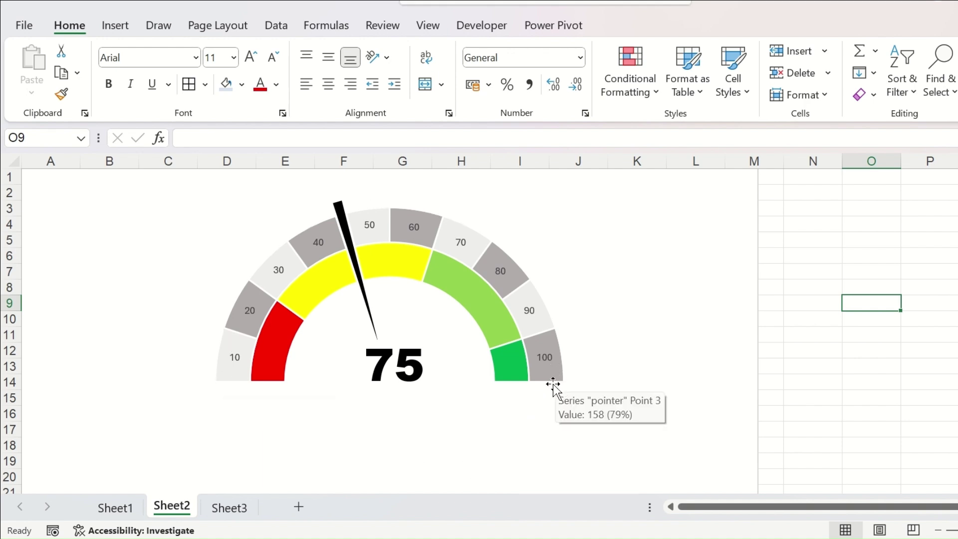
{"action": "mouse_move", "coordinate": [243, 380]}
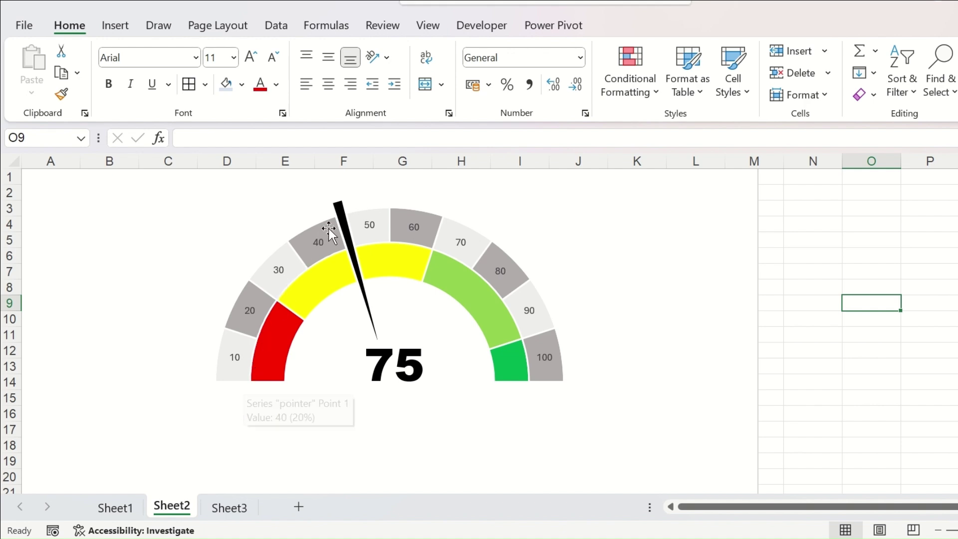
{"action": "key", "text": "ctrl+Page_Down"}
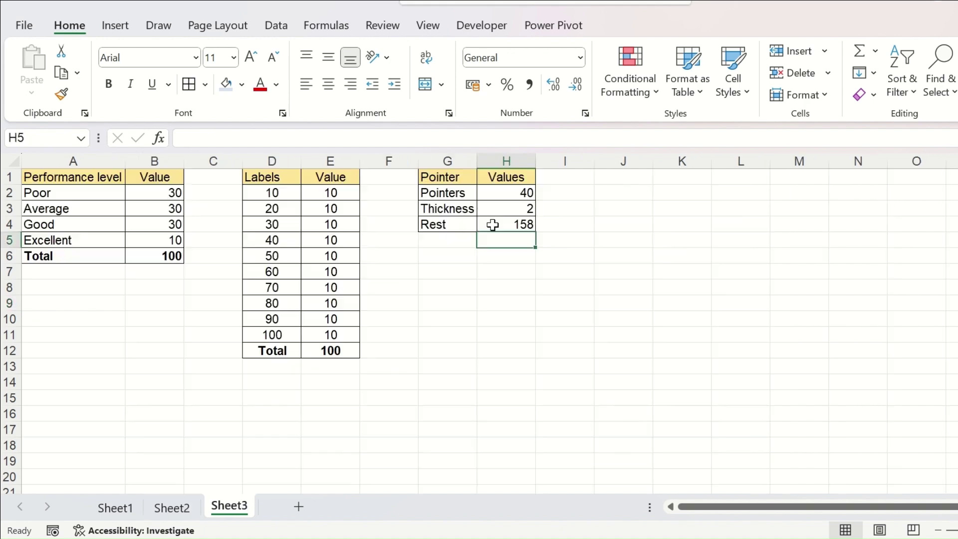
{"action": "left_click", "coordinate": [510, 196]}
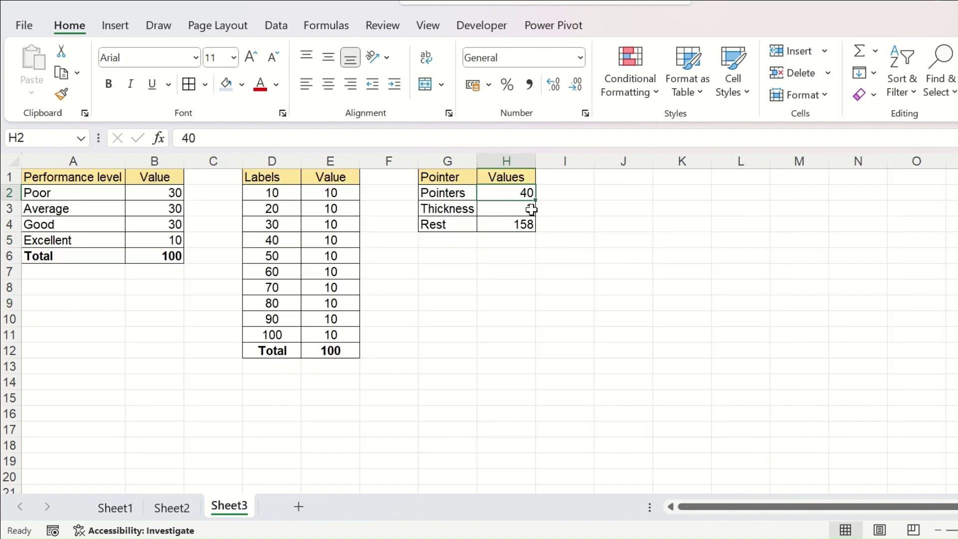
{"action": "left_click", "coordinate": [175, 508]}
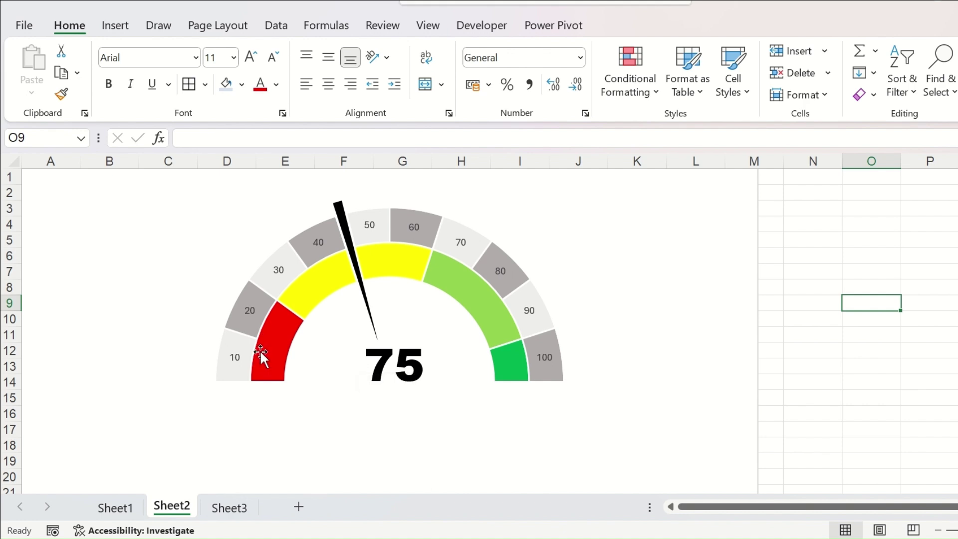
{"action": "mouse_move", "coordinate": [366, 220]}
{"action": "key", "text": "ctrl+Page_Down"}
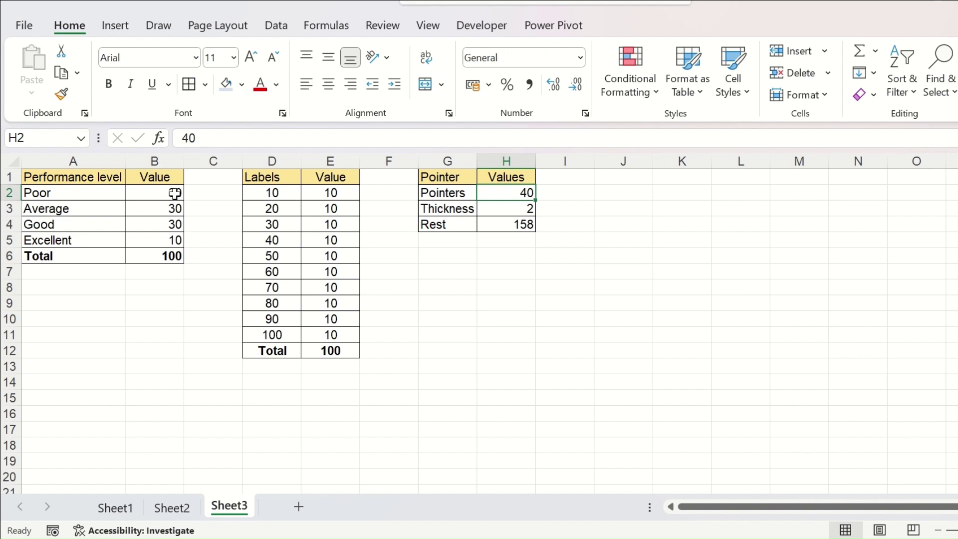
- Insert a doughnut chart from the performance level values and total in B2:B6
{"action": "left_click_drag", "start_coordinate": [174, 193], "coordinate": [174, 256]}
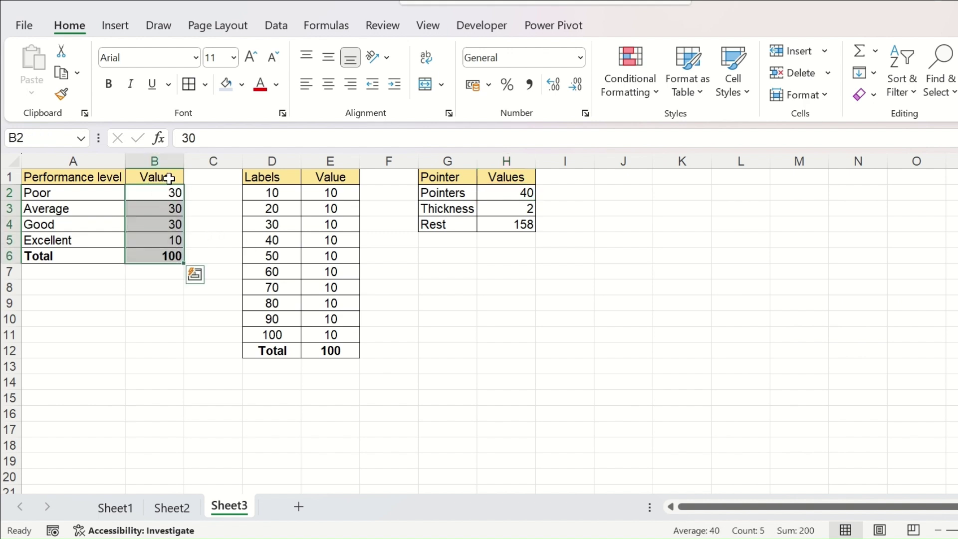
{"action": "left_click", "coordinate": [118, 26]}
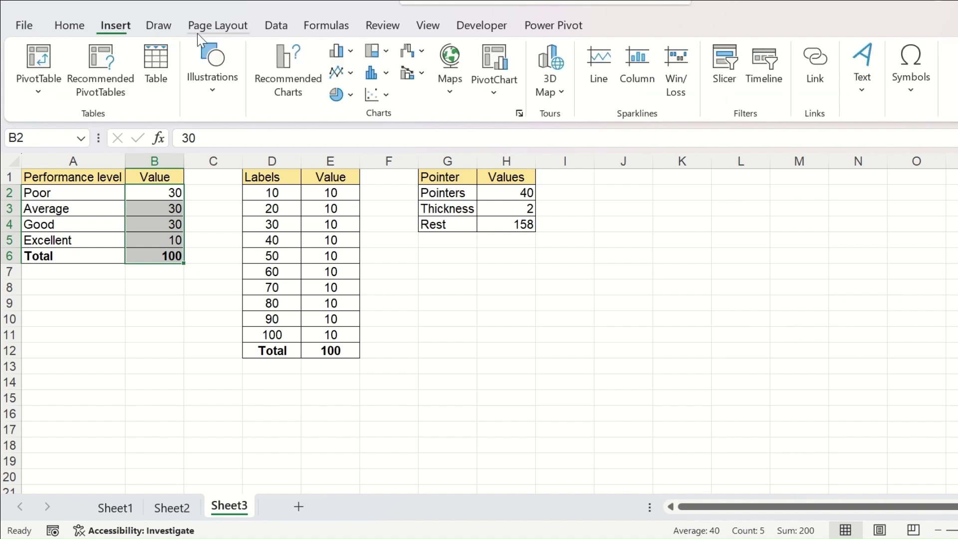
{"action": "left_click", "coordinate": [343, 96]}
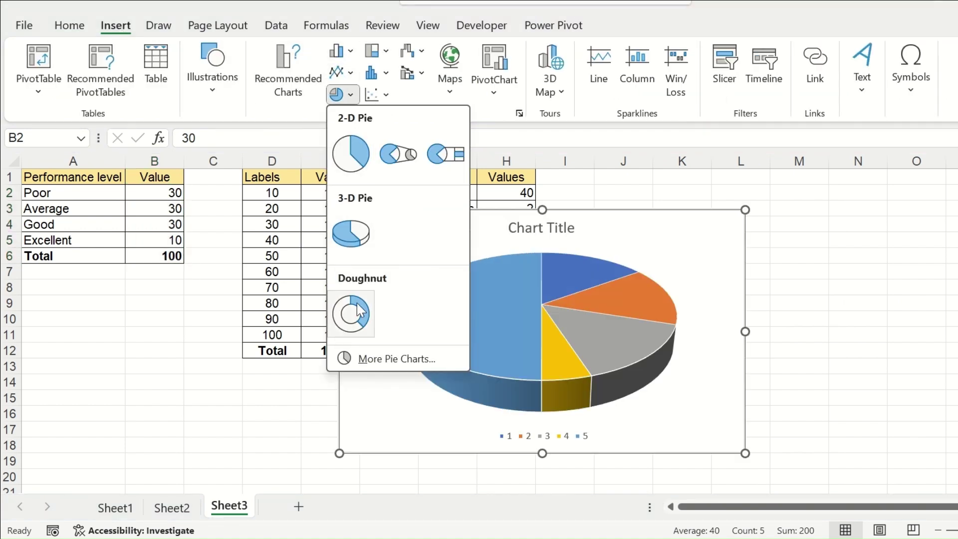
{"action": "left_click", "coordinate": [356, 311]}
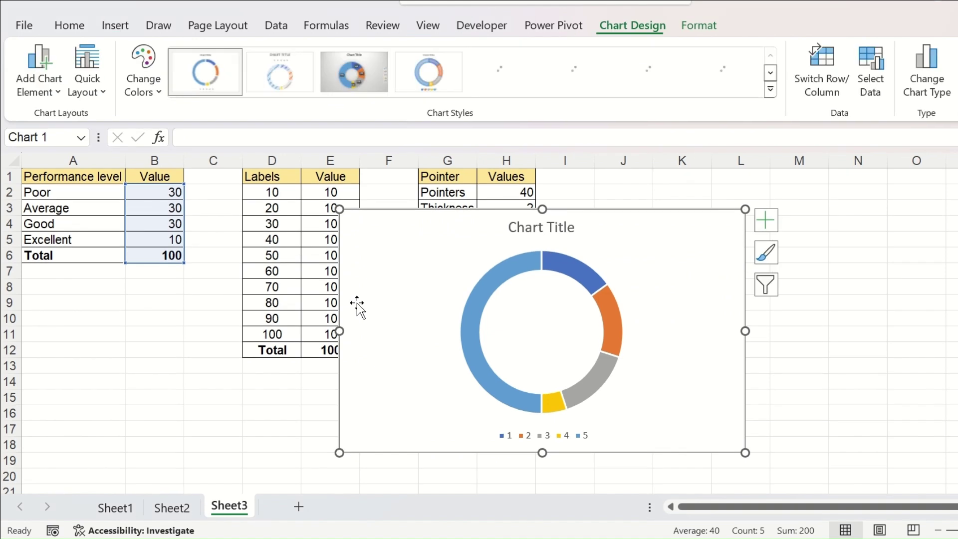
- Move the doughnut chart below the pointer table and delete its legend and title
{"action": "left_click_drag", "start_coordinate": [564, 435], "coordinate": [642, 467]}
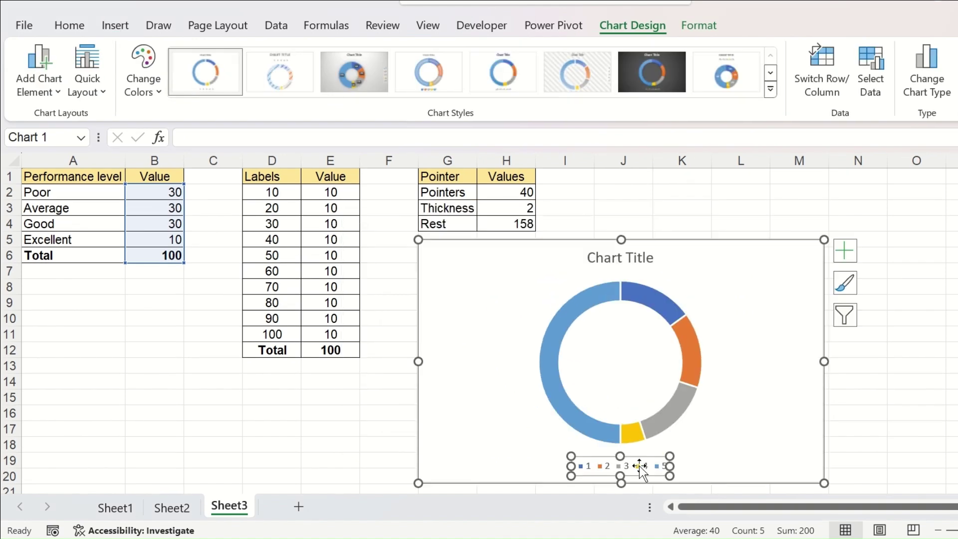
{"action": "key", "text": "Delete"}
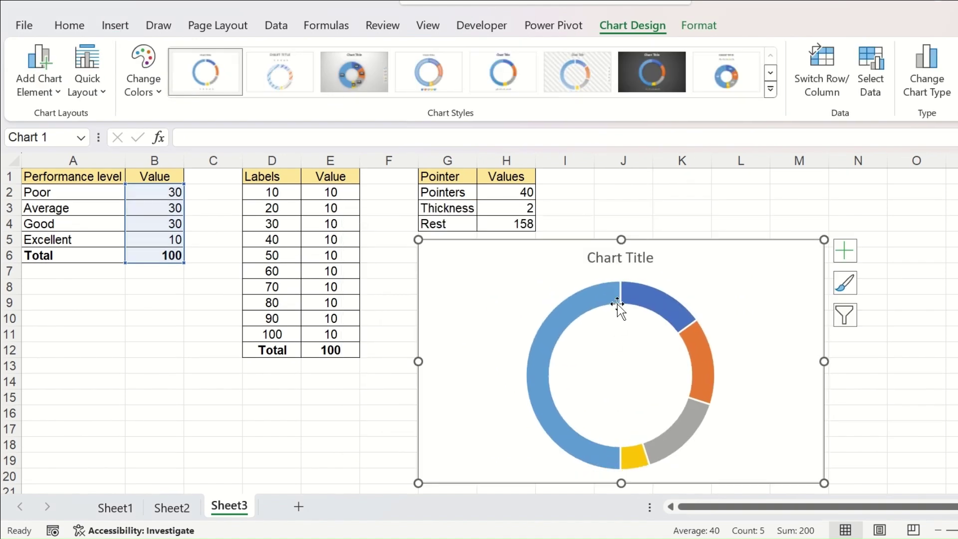
{"action": "left_click", "coordinate": [630, 257]}
{"action": "key", "text": "Delete"}
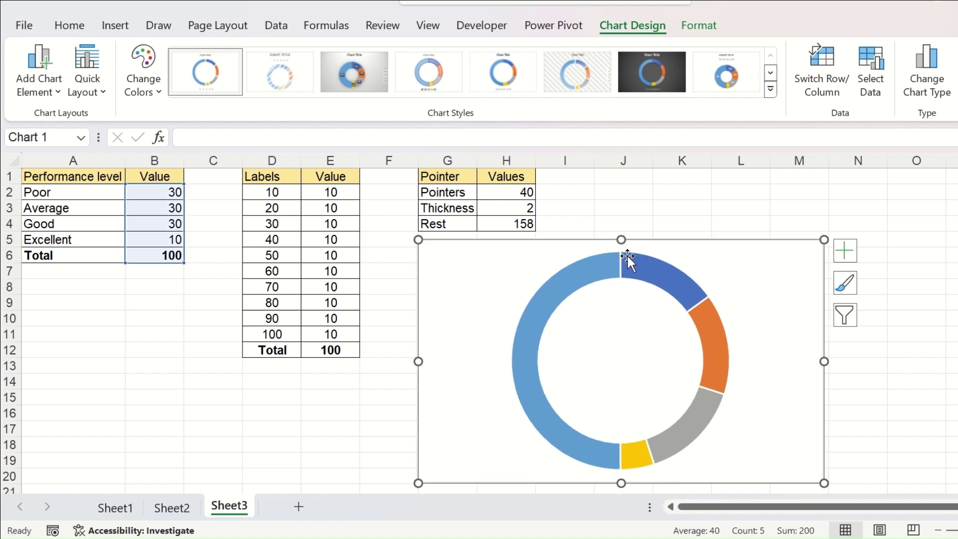
- Set the doughnut series' angle of first slice to 270°
{"action": "right_click", "coordinate": [652, 271]}
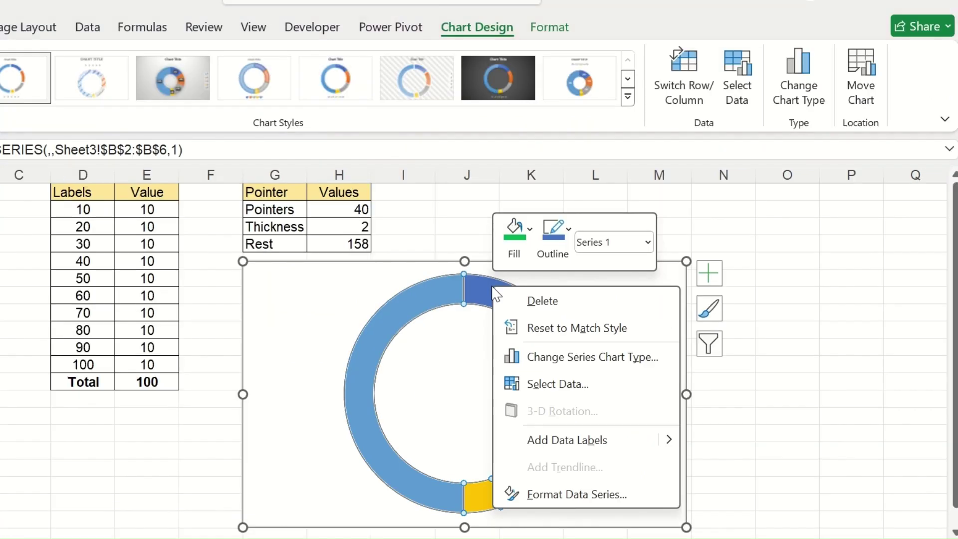
{"action": "left_click", "coordinate": [577, 495]}
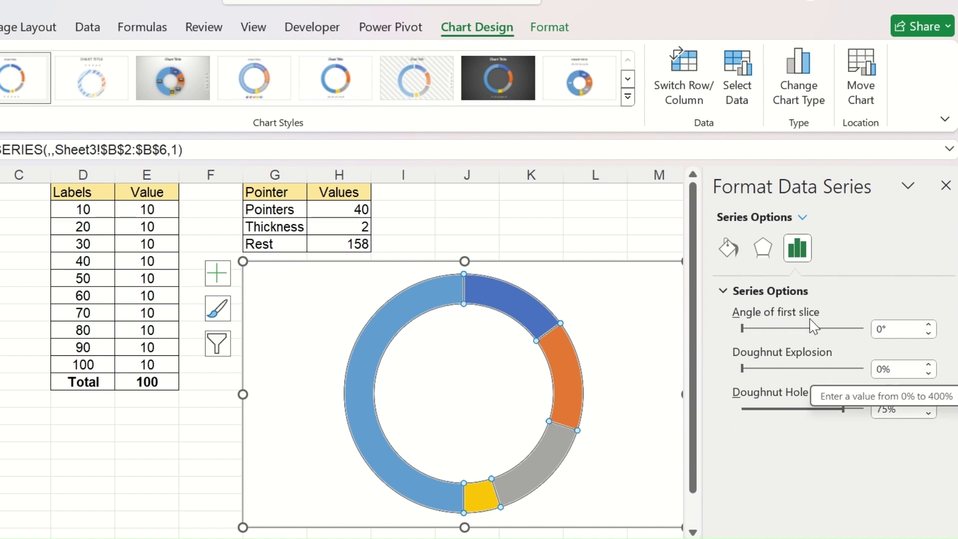
{"action": "double_click", "coordinate": [882, 330]}
{"action": "type", "text": "27"}
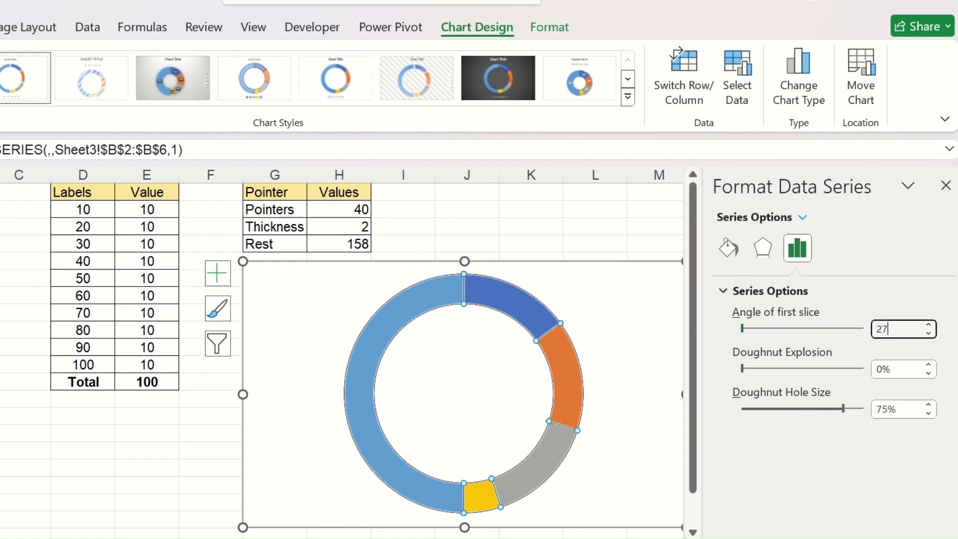
{"action": "type", "text": "0"}
{"action": "key", "text": "Return"}
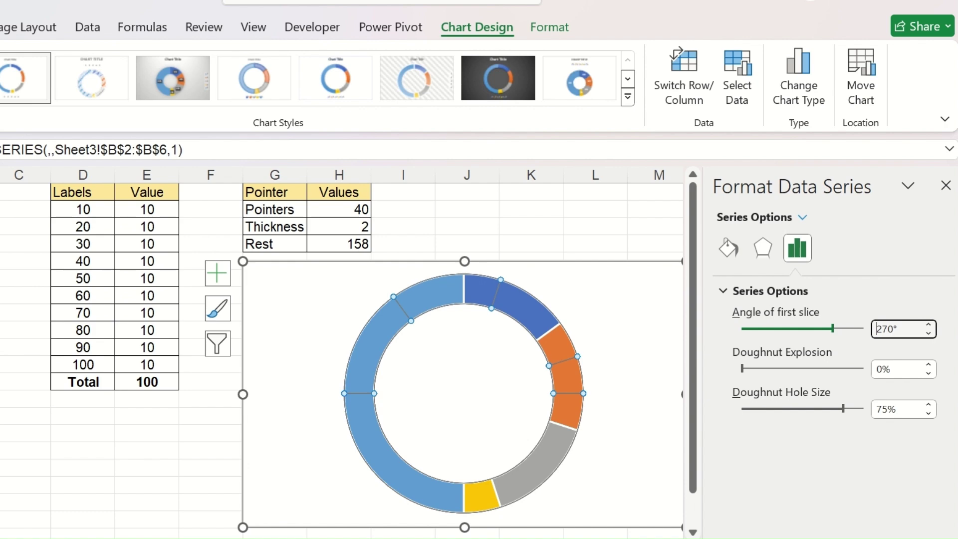
{"action": "key", "text": "Escape"}
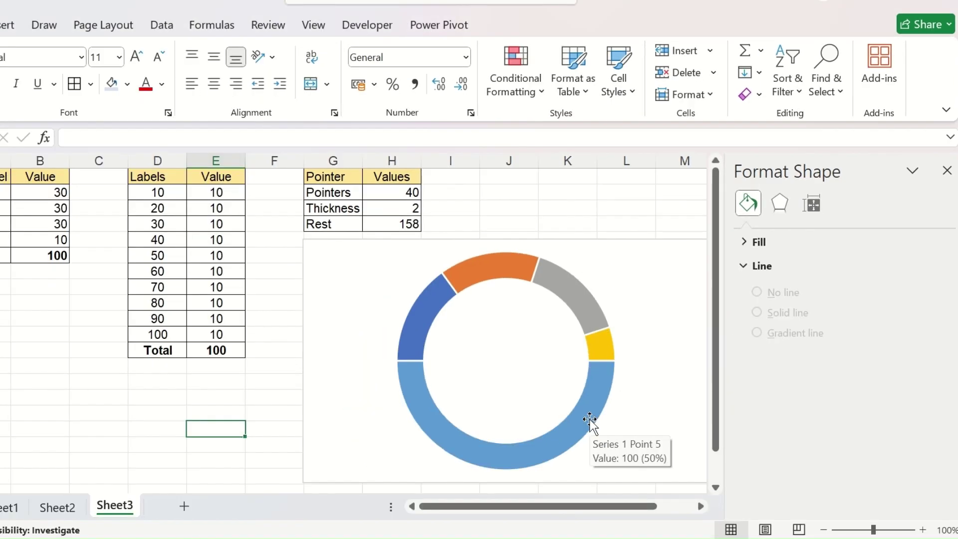
- Set the Total slice in the lower half of the doughnut to no fill
{"action": "left_click", "coordinate": [557, 461]}
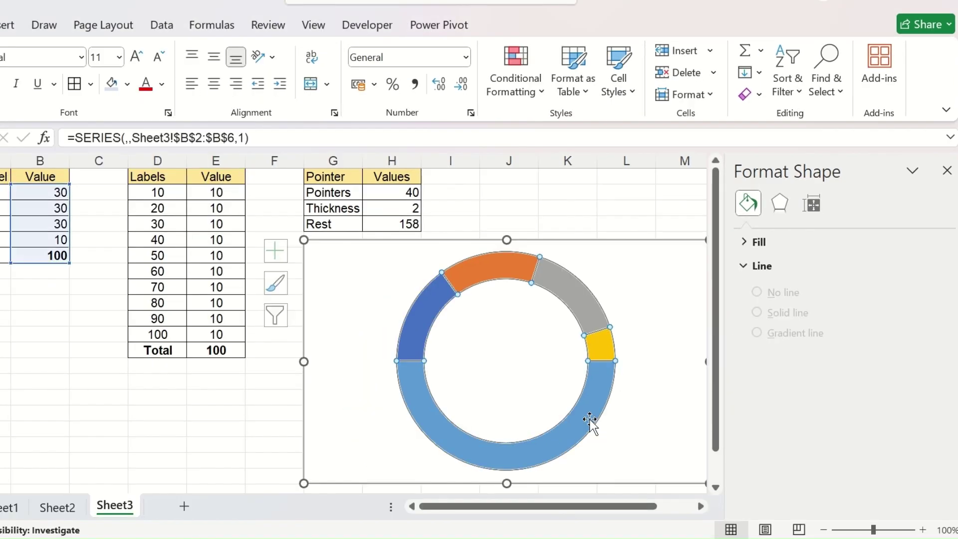
{"action": "left_click", "coordinate": [581, 416]}
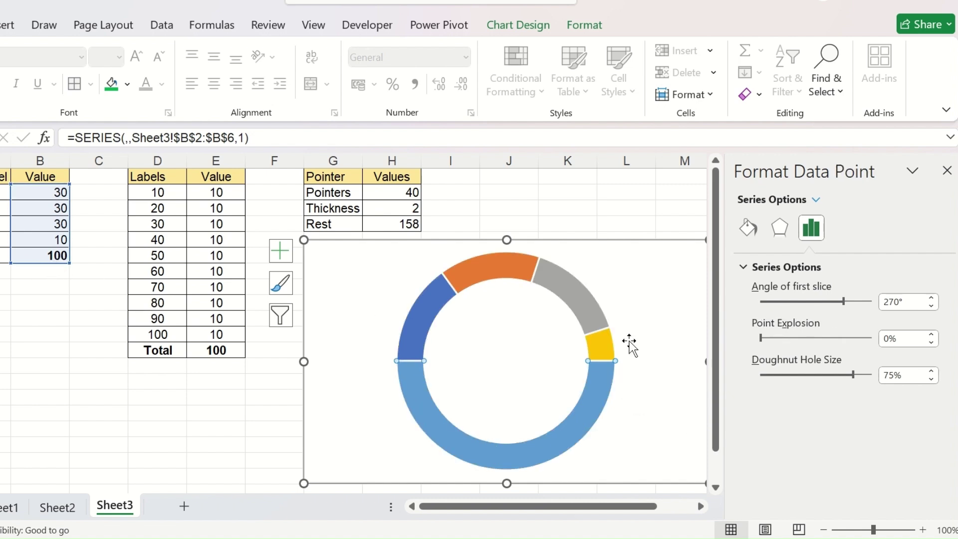
{"action": "left_click", "coordinate": [751, 229]}
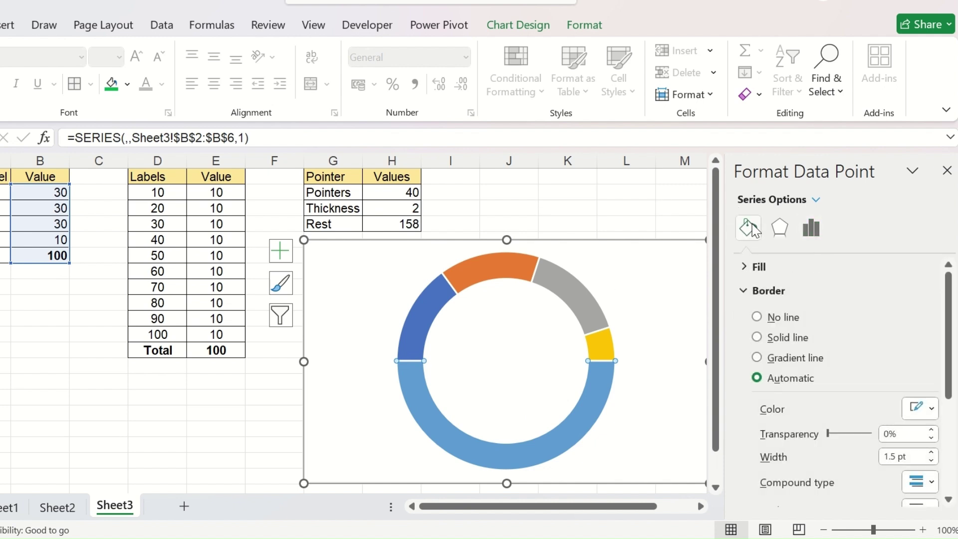
{"action": "left_click", "coordinate": [759, 267]}
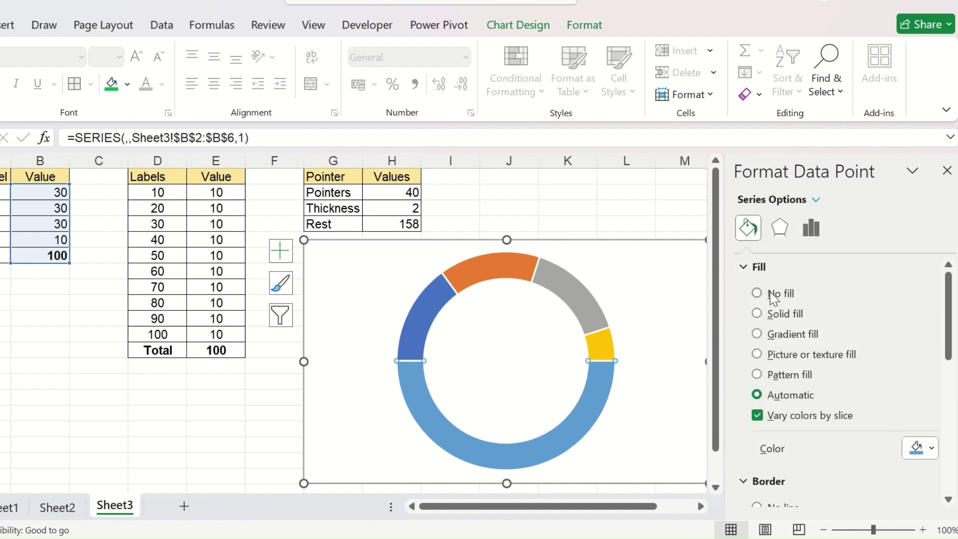
{"action": "left_click", "coordinate": [774, 295]}
- Colour the four performance slices red, yellow, light green and green, in order from Poor to Excellent
{"action": "key", "text": "Right"}
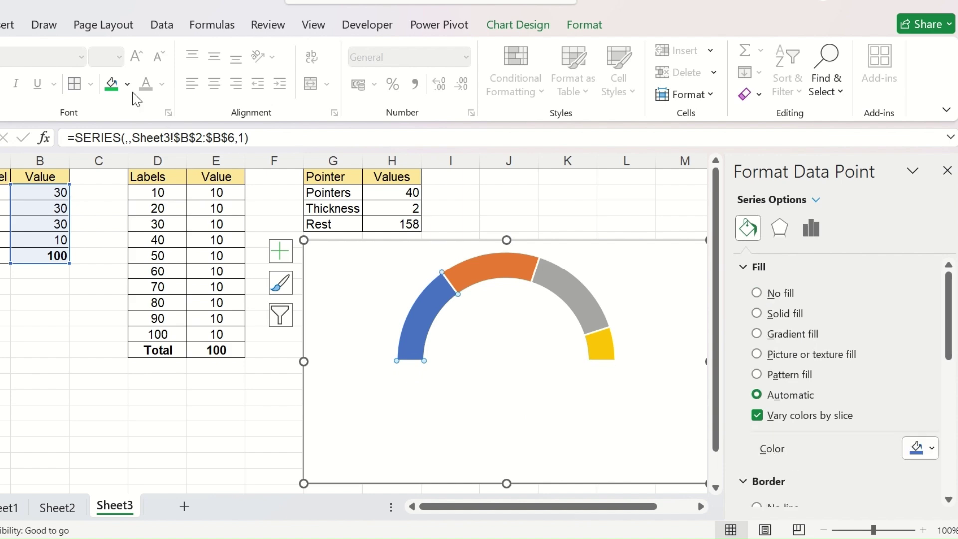
{"action": "left_click", "coordinate": [127, 83]}
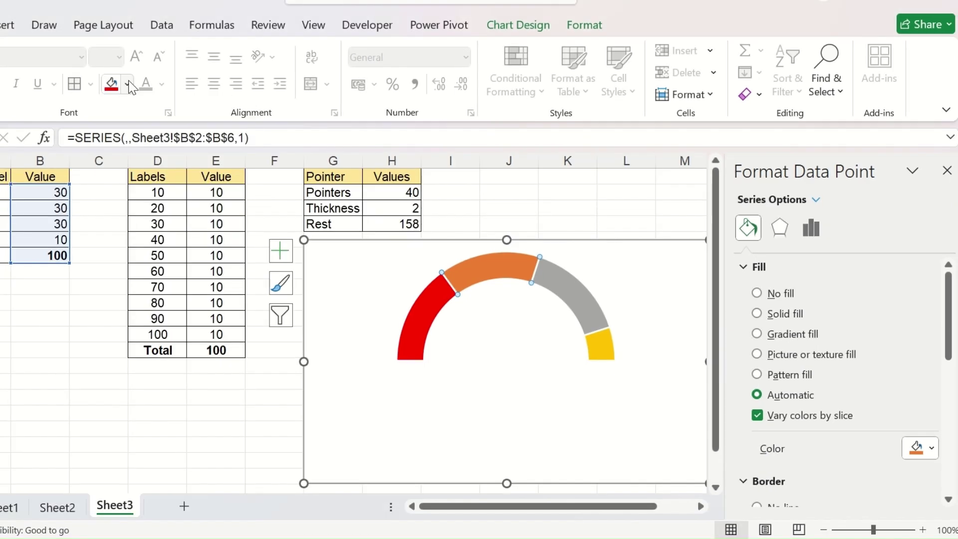
{"action": "left_click", "coordinate": [124, 84]}
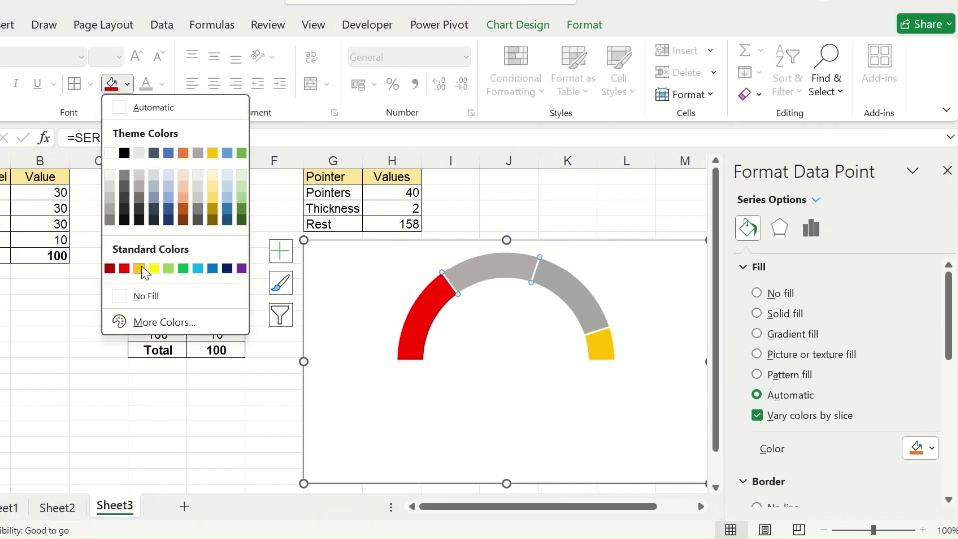
{"action": "left_click", "coordinate": [168, 268]}
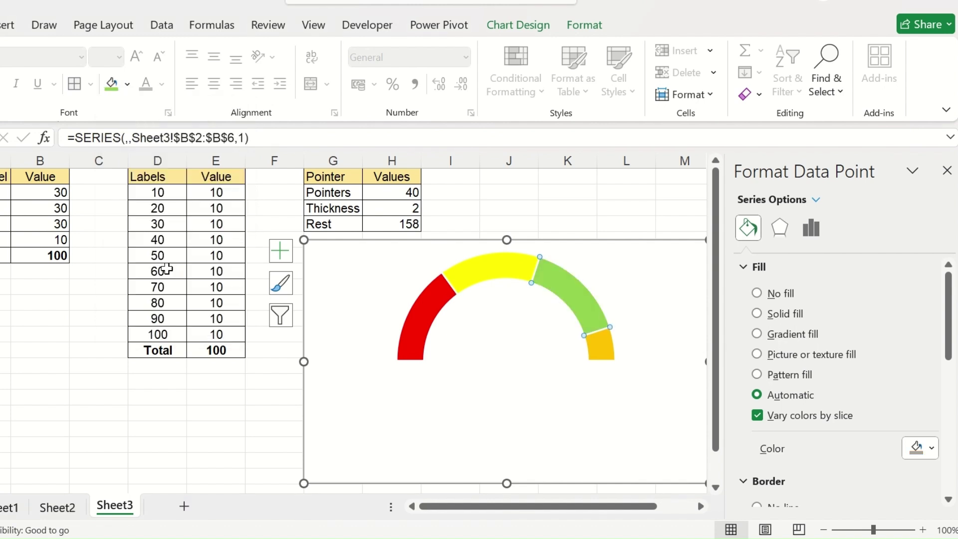
{"action": "left_click", "coordinate": [594, 350]}
{"action": "left_click", "coordinate": [127, 84]}
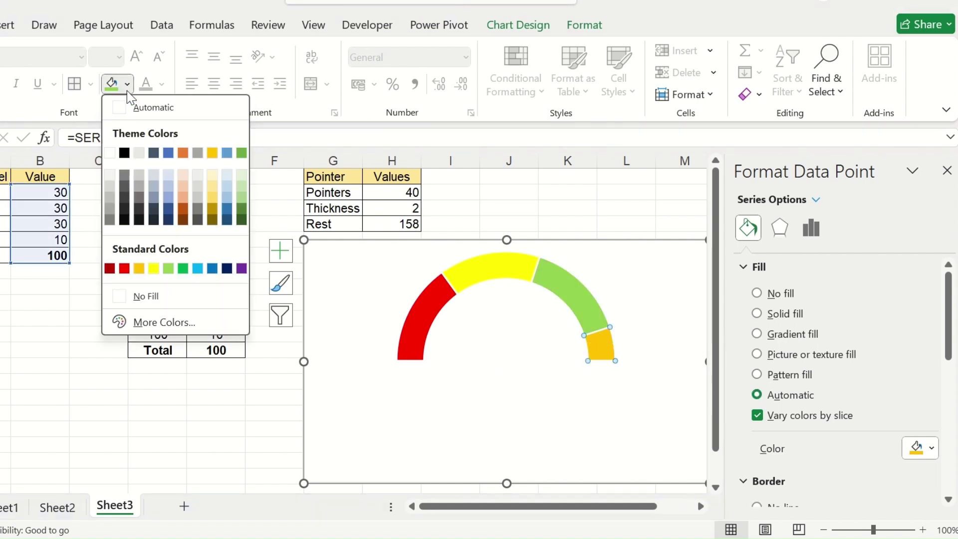
{"action": "left_click", "coordinate": [184, 270]}
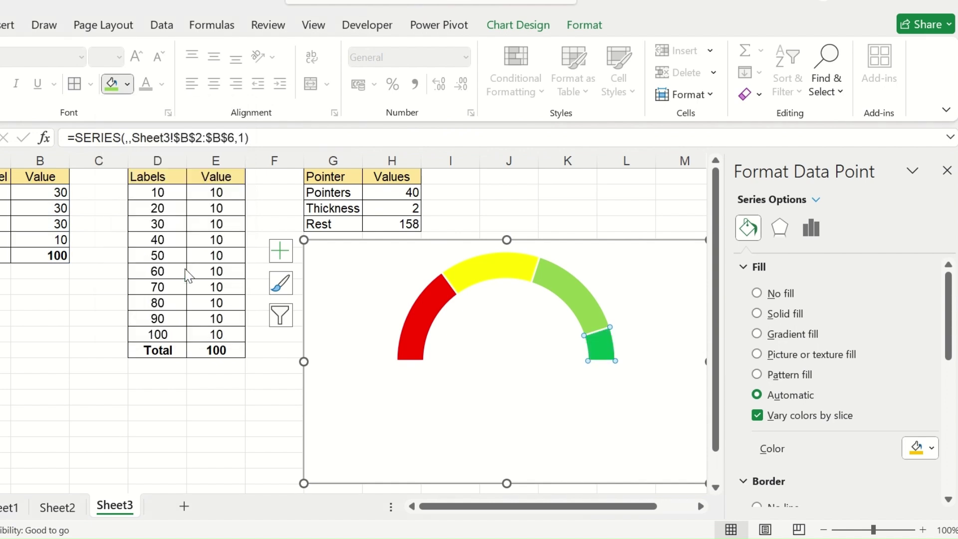
{"action": "left_click", "coordinate": [560, 211]}
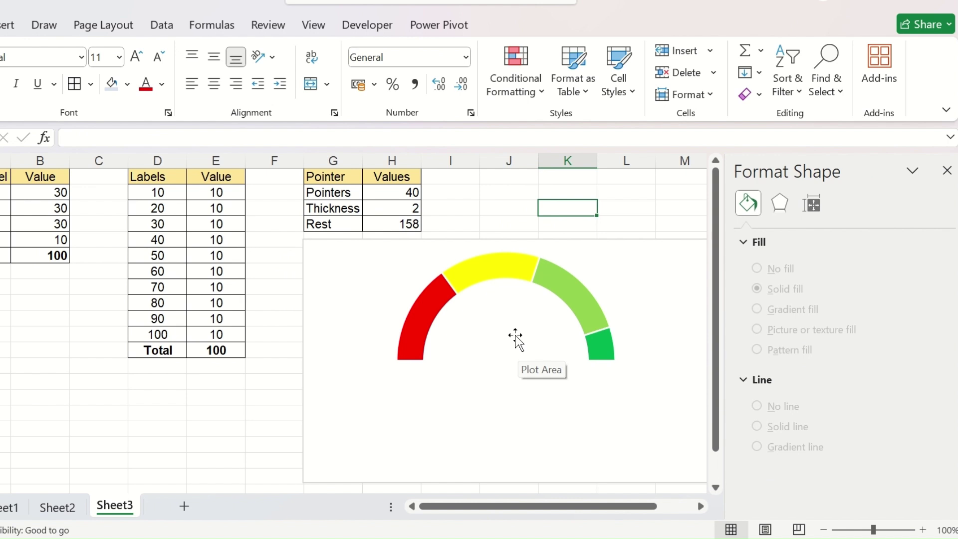
- Add a second chart series named Labels with the values from E2:E12 on Sheet3
{"action": "right_click", "coordinate": [619, 272]}
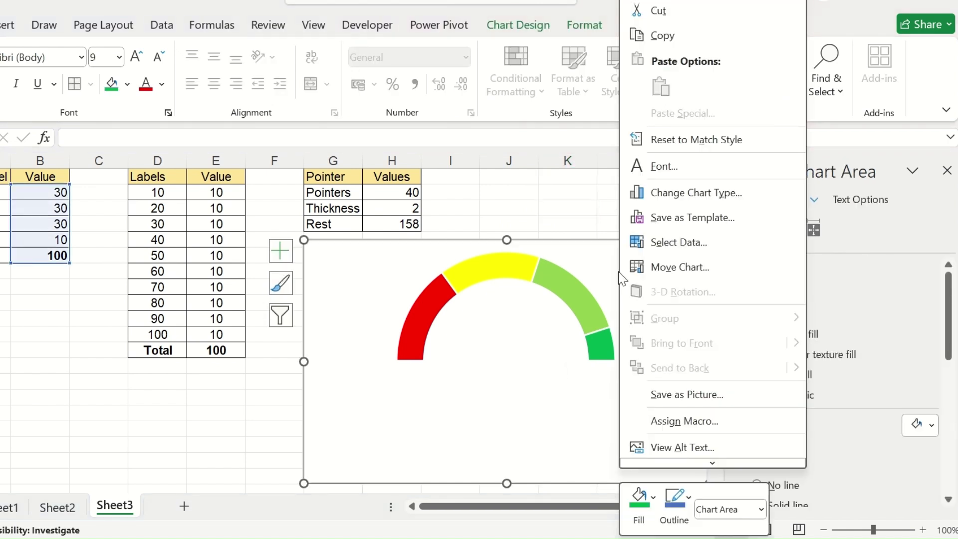
{"action": "left_click", "coordinate": [708, 245]}
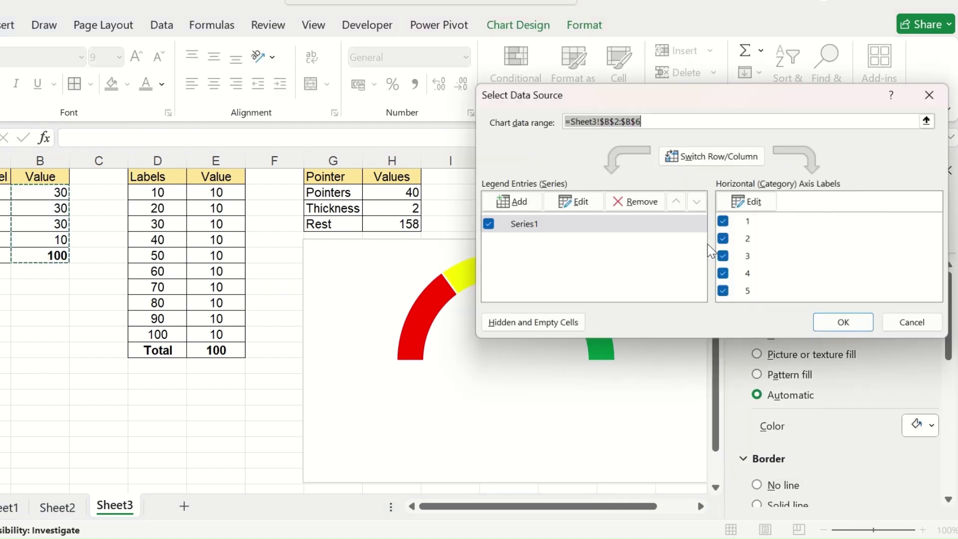
{"action": "left_click", "coordinate": [517, 203]}
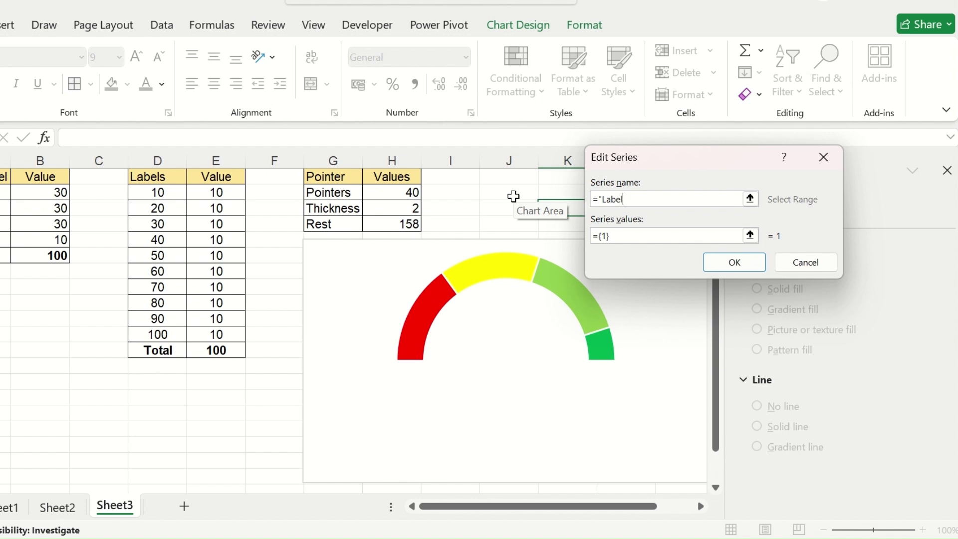
{"action": "left_click", "coordinate": [750, 235]}
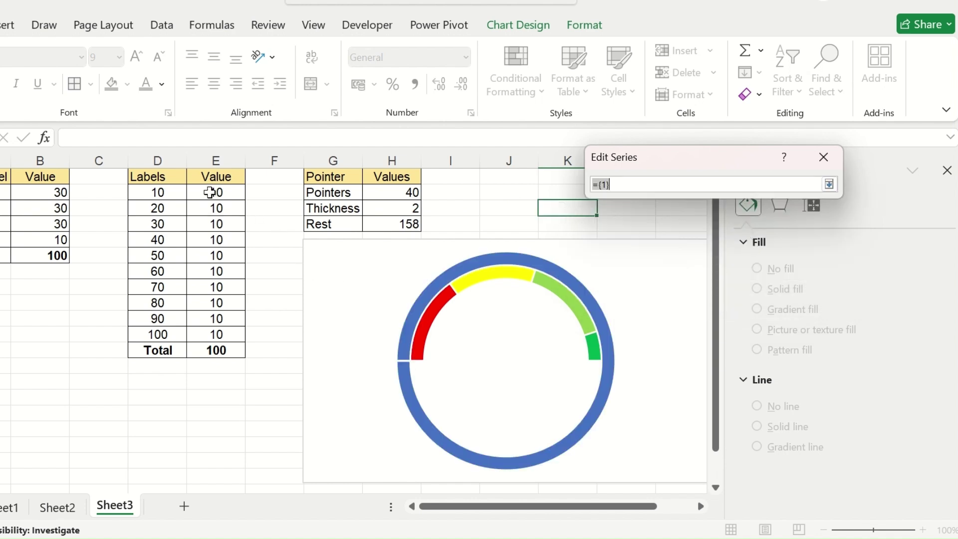
{"action": "left_click_drag", "start_coordinate": [211, 193], "coordinate": [212, 349]}
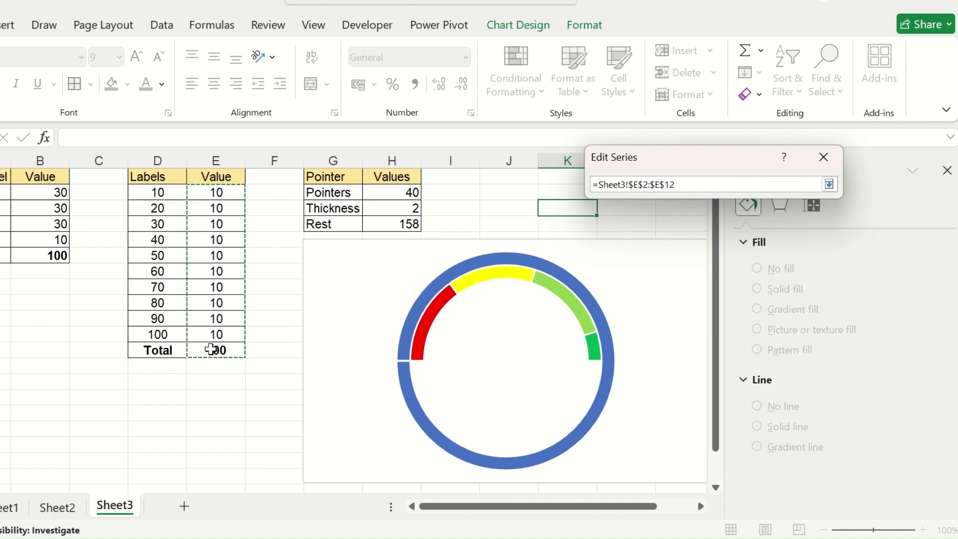
{"action": "left_click", "coordinate": [734, 262]}
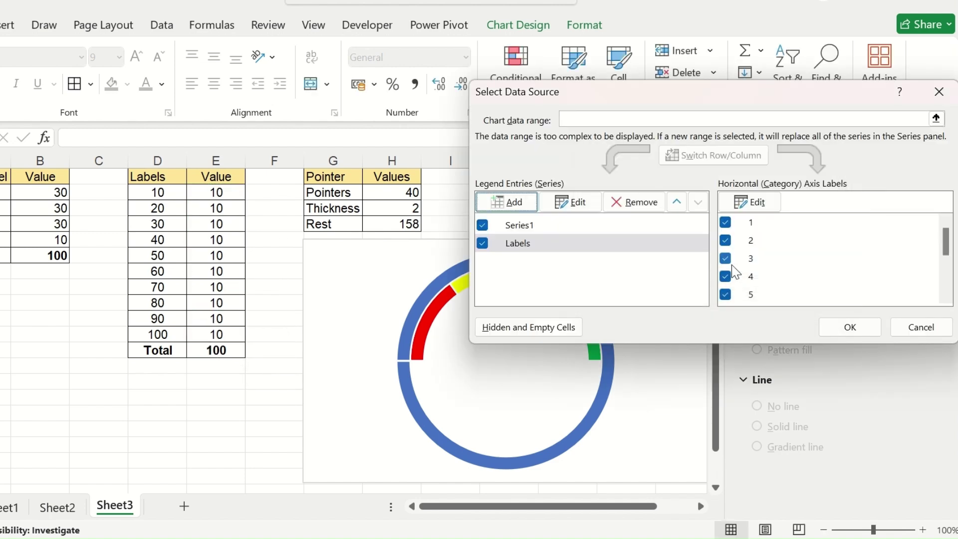
{"action": "left_click", "coordinate": [861, 333]}
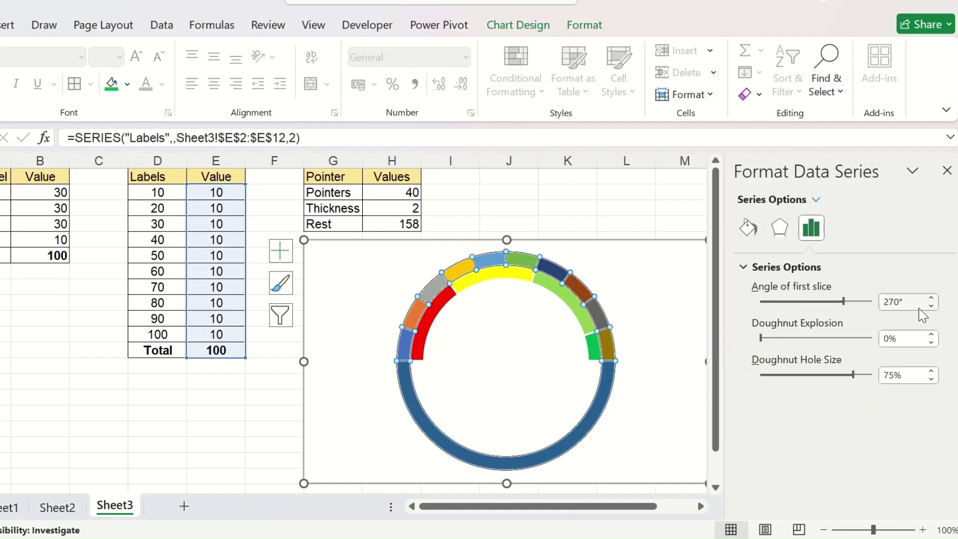
- Set the Total slice in the lower half of the outer Labels ring to no fill
{"action": "left_click", "coordinate": [585, 190]}
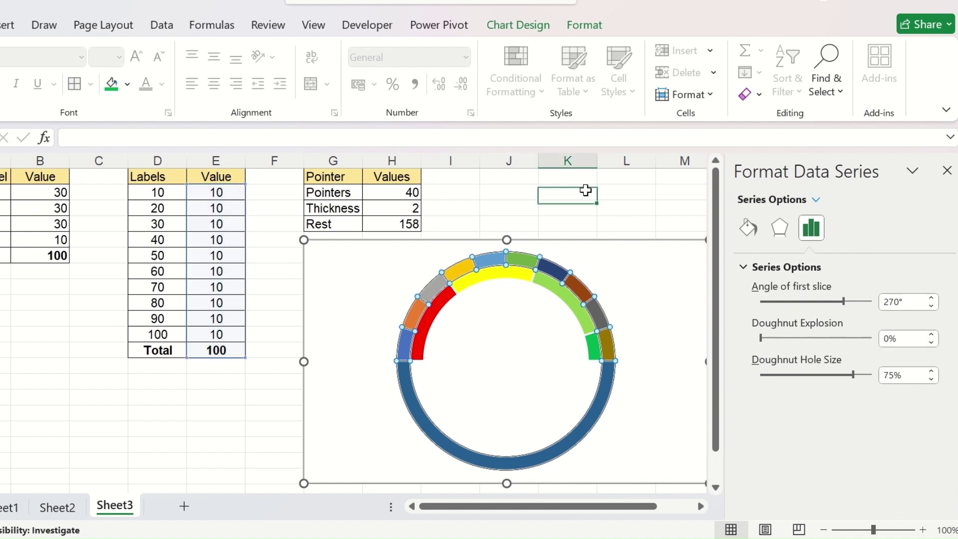
{"action": "left_click", "coordinate": [414, 402]}
{"action": "left_click", "coordinate": [413, 402]}
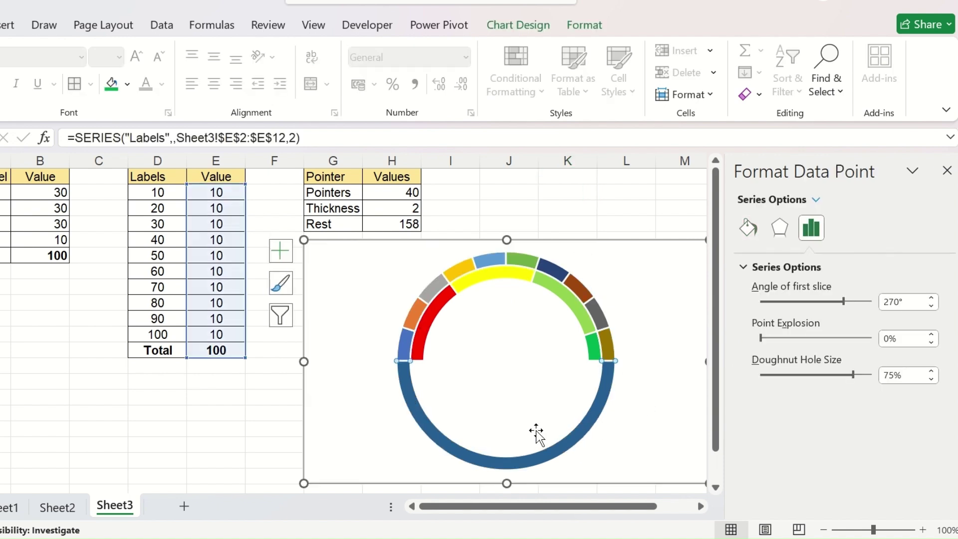
{"action": "left_click", "coordinate": [127, 83]}
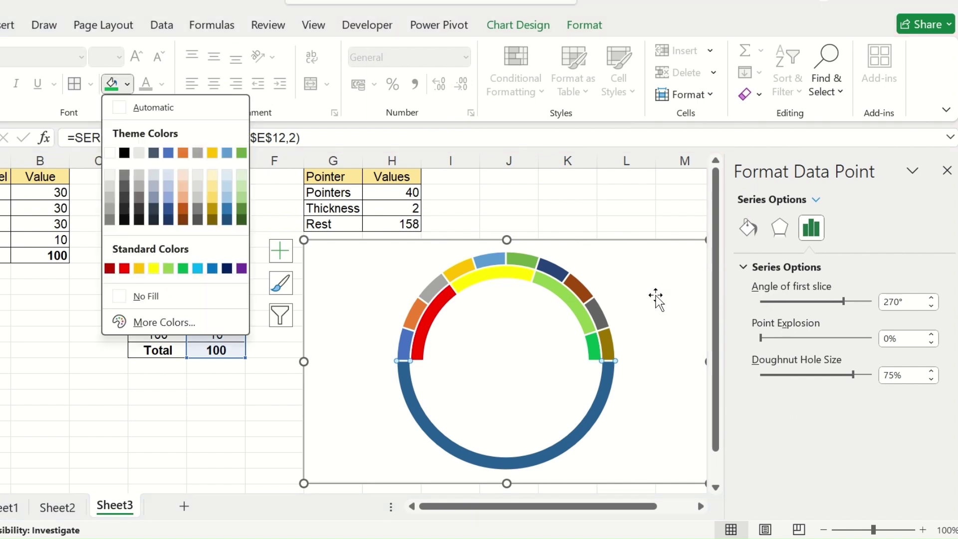
{"action": "left_click", "coordinate": [749, 228]}
{"action": "left_click", "coordinate": [757, 294]}
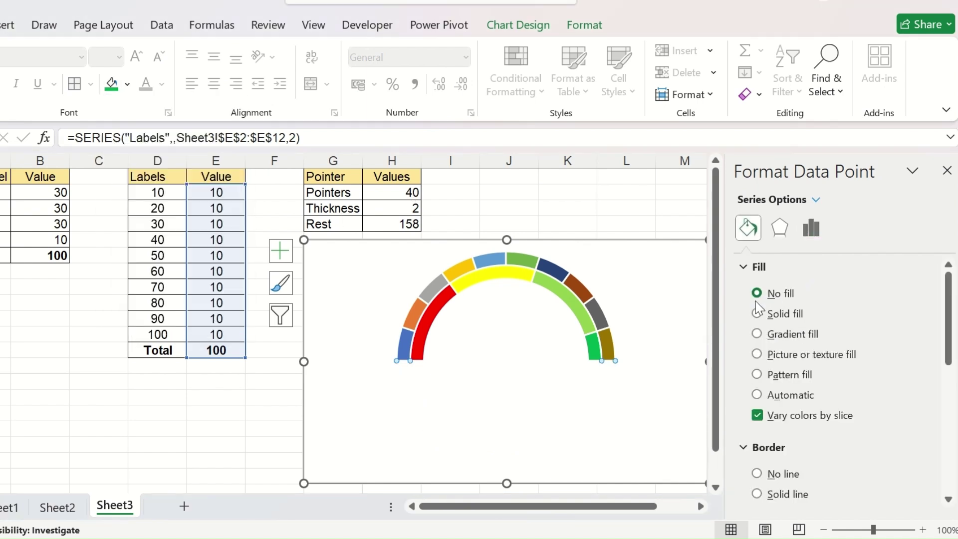
- Fill the first, third, fifth, seventh and ninth segments of the Labels ring with light gray
{"action": "left_click", "coordinate": [430, 289]}
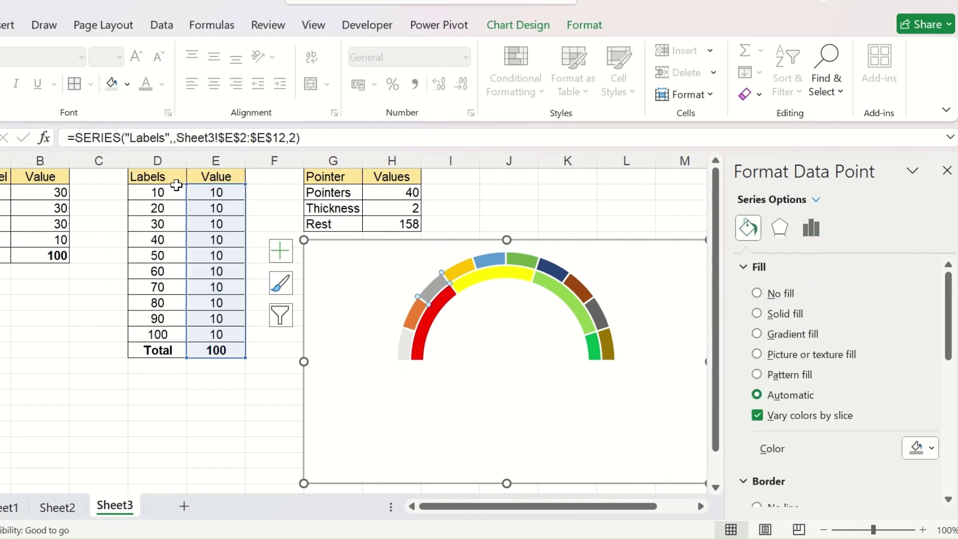
{"action": "left_click", "coordinate": [124, 86]}
{"action": "key", "text": "Right"}
{"action": "key", "text": "Right"}
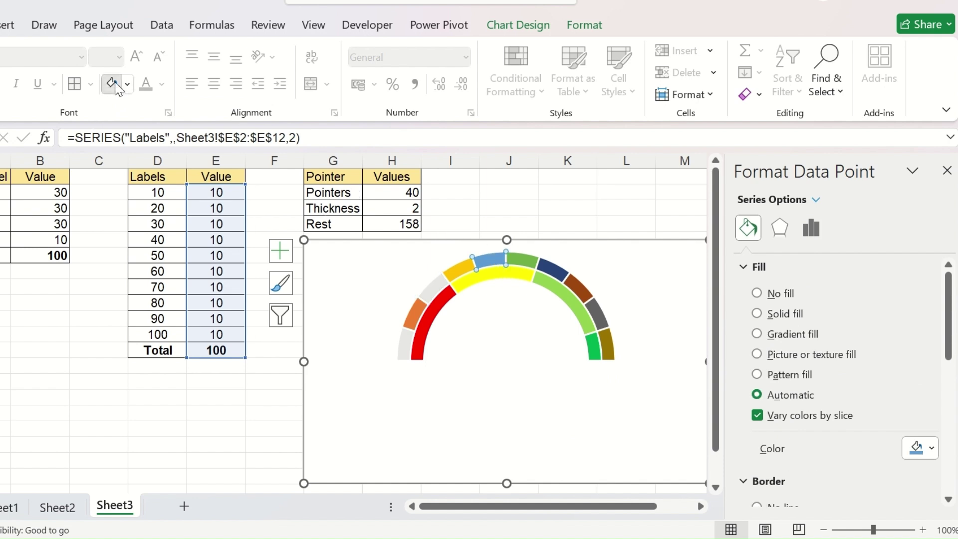
{"action": "left_click", "coordinate": [116, 88]}
{"action": "key", "text": "Right"}
{"action": "key", "text": "Right"}
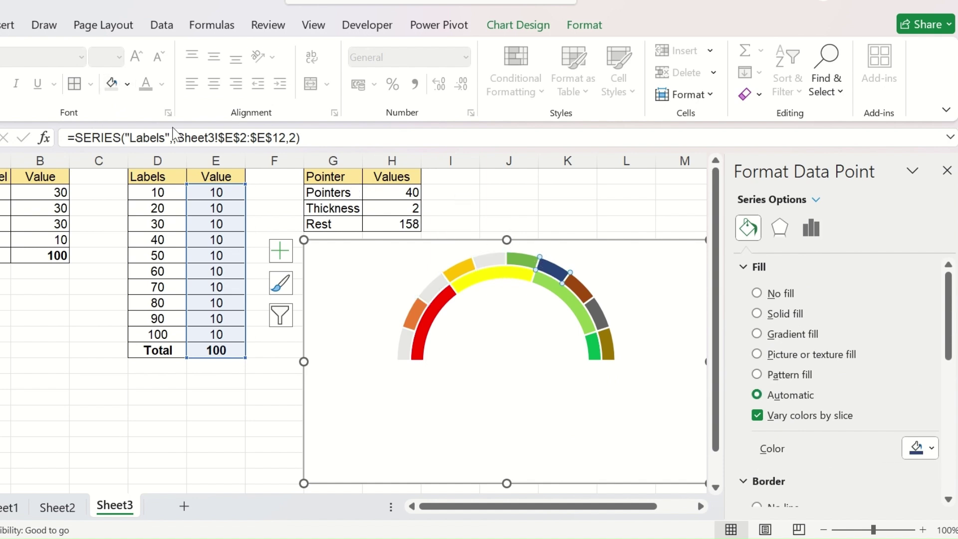
{"action": "left_click", "coordinate": [111, 84]}
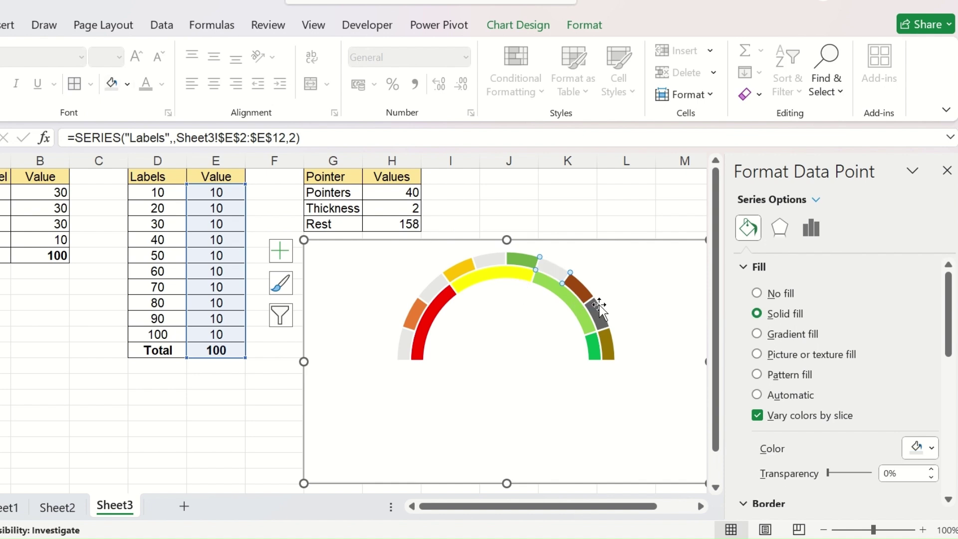
{"action": "left_click", "coordinate": [111, 85]}
- Fill the second, fourth, sixth, eighth and tenth segments of the Labels ring with a darker gray
{"action": "left_click", "coordinate": [413, 314]}
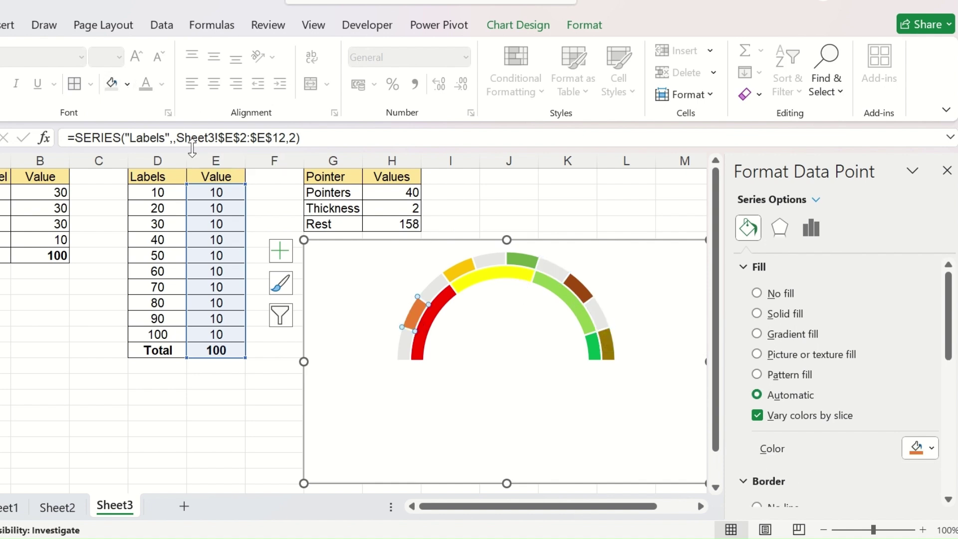
{"action": "left_click", "coordinate": [129, 84]}
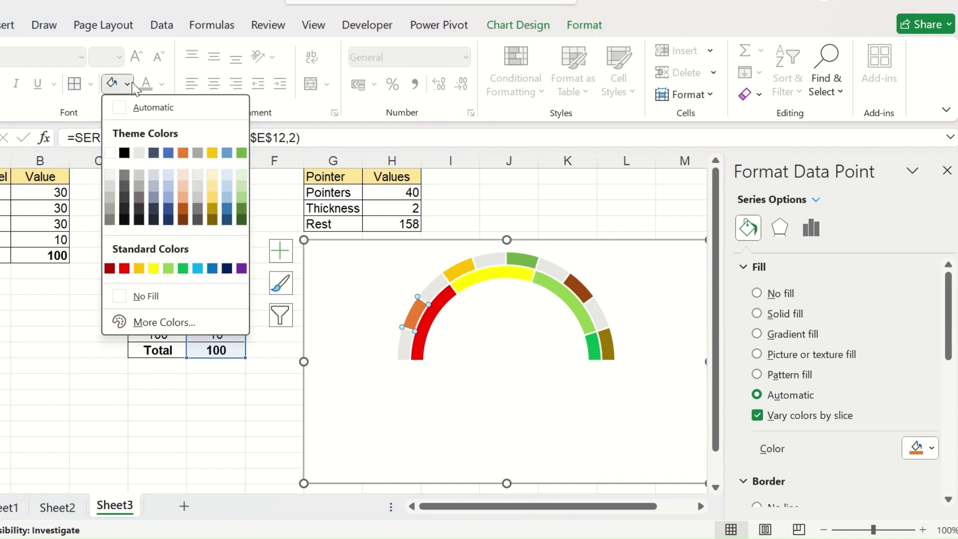
{"action": "left_click", "coordinate": [198, 198]}
{"action": "left_click", "coordinate": [460, 269]}
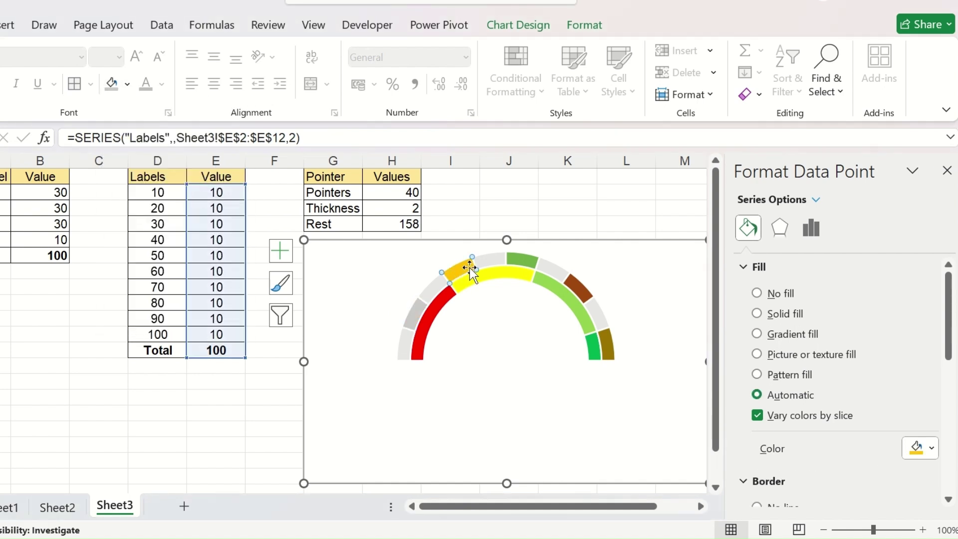
{"action": "left_click", "coordinate": [113, 84]}
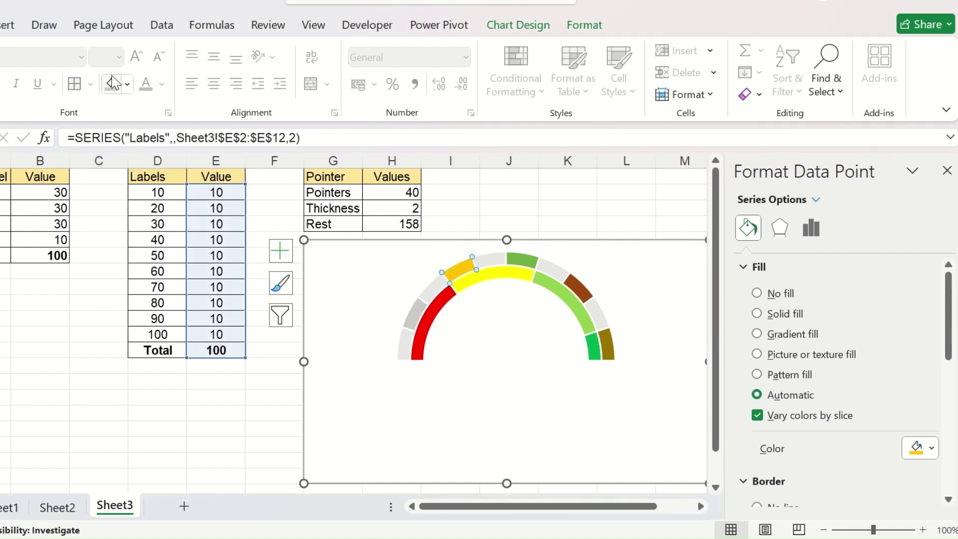
{"action": "left_click", "coordinate": [528, 262]}
{"action": "left_click", "coordinate": [113, 84]}
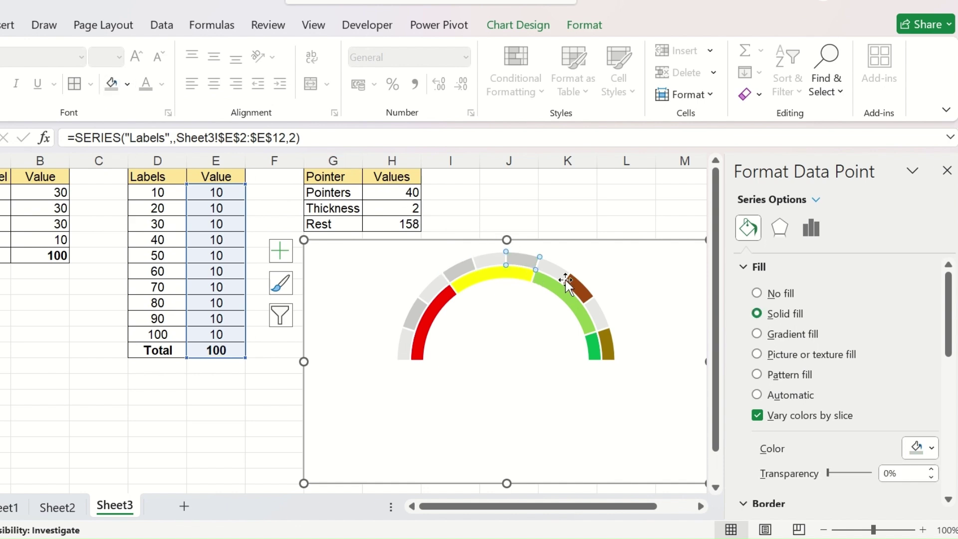
{"action": "left_click", "coordinate": [577, 285]}
{"action": "left_click", "coordinate": [113, 84]}
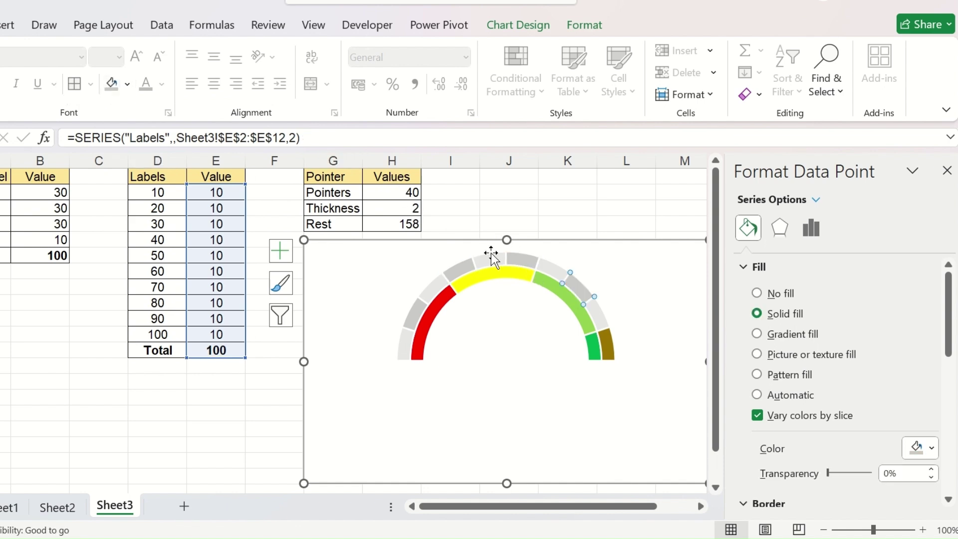
{"action": "left_click", "coordinate": [600, 353]}
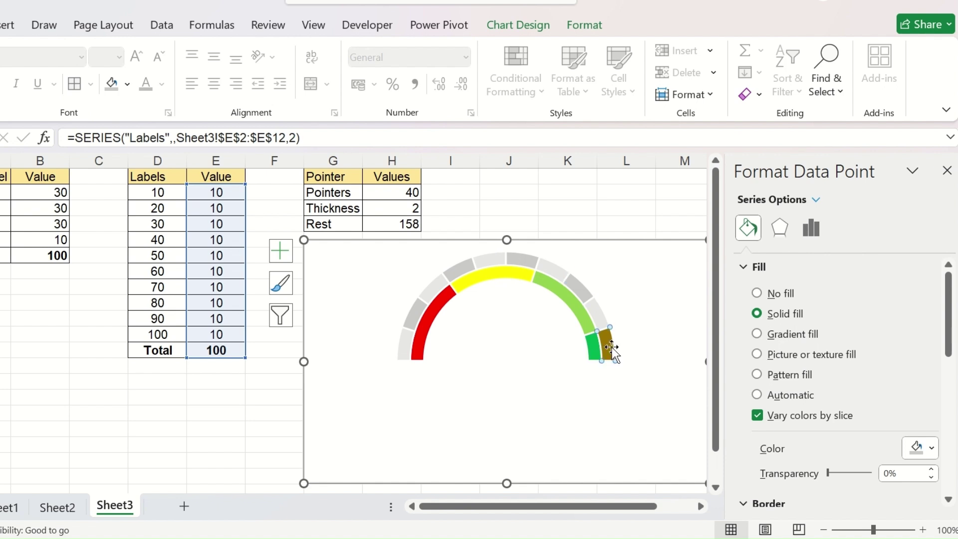
{"action": "left_click", "coordinate": [113, 83]}
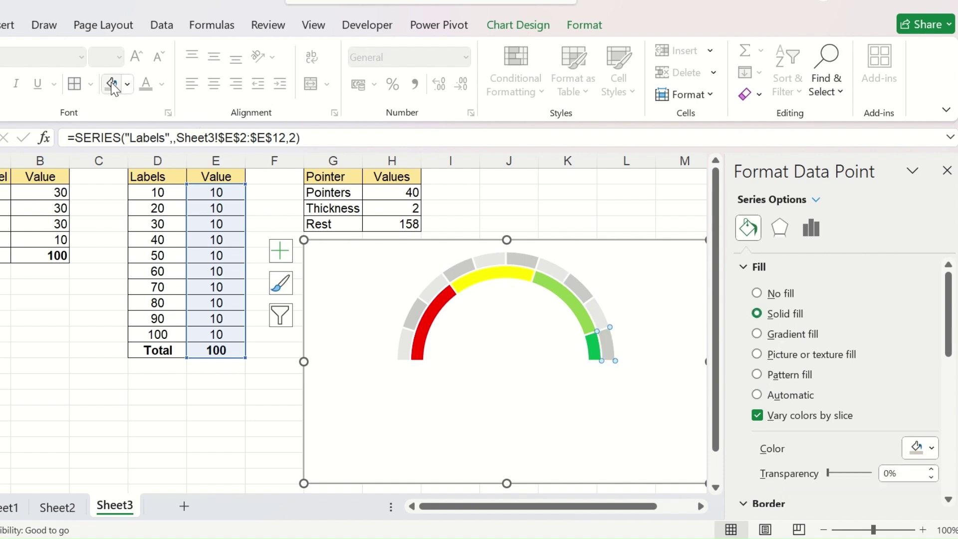
- Add data labels to the whole Labels series in the outer ring
{"action": "right_click", "coordinate": [415, 301]}
{"action": "left_click", "coordinate": [274, 396]}
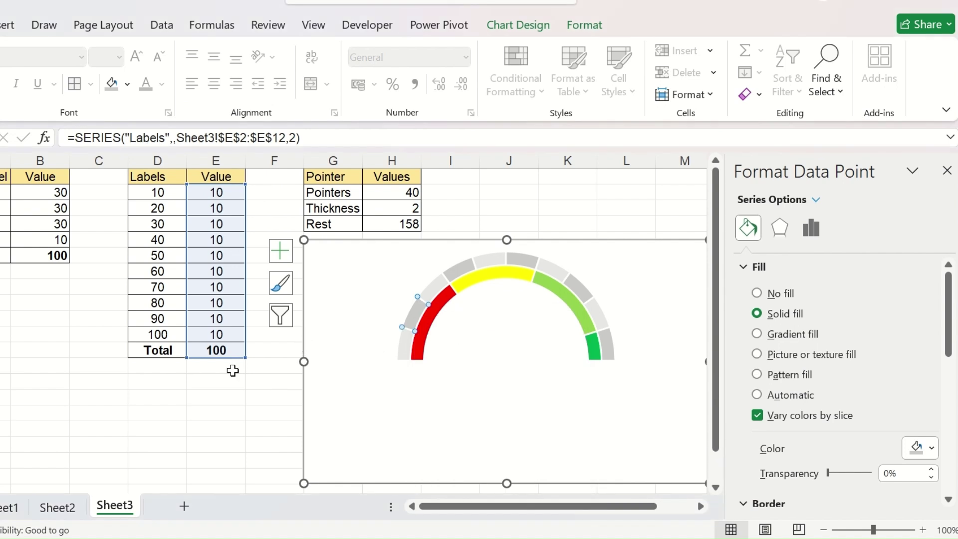
{"action": "right_click", "coordinate": [439, 287]}
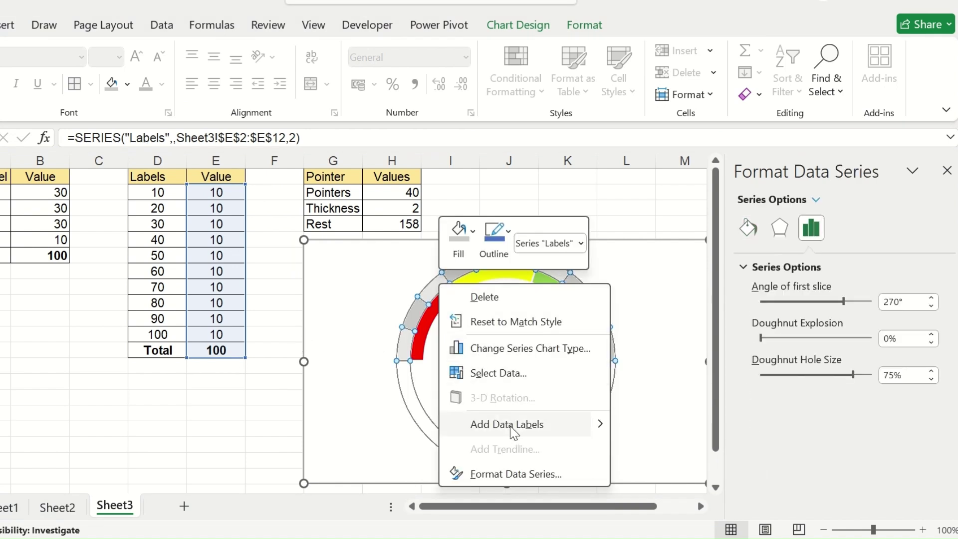
{"action": "mouse_move", "coordinate": [605, 430]}
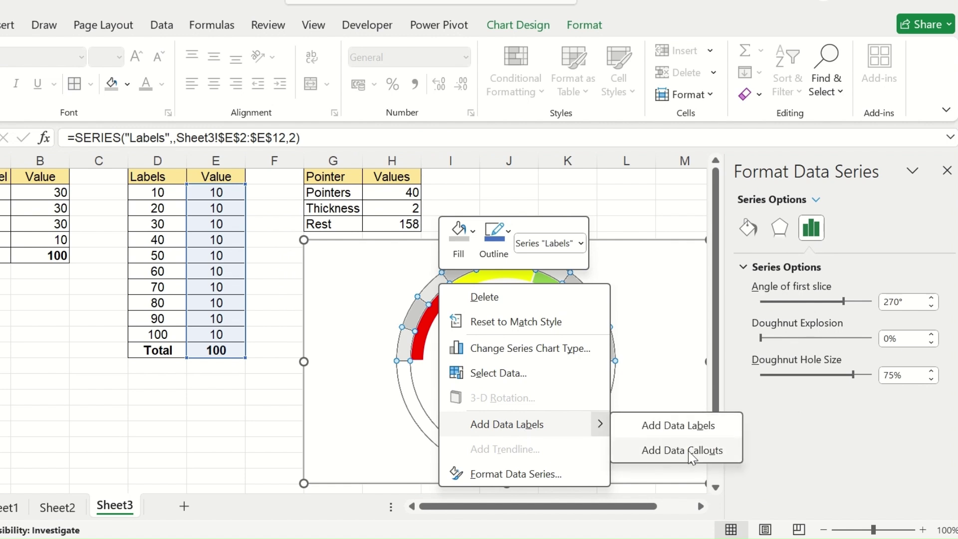
{"action": "left_click", "coordinate": [686, 426]}
- Make the Labels ring's data labels show only the cell values from D2:D12, without leader lines, and delete the Total label
{"action": "mouse_move", "coordinate": [428, 353]}
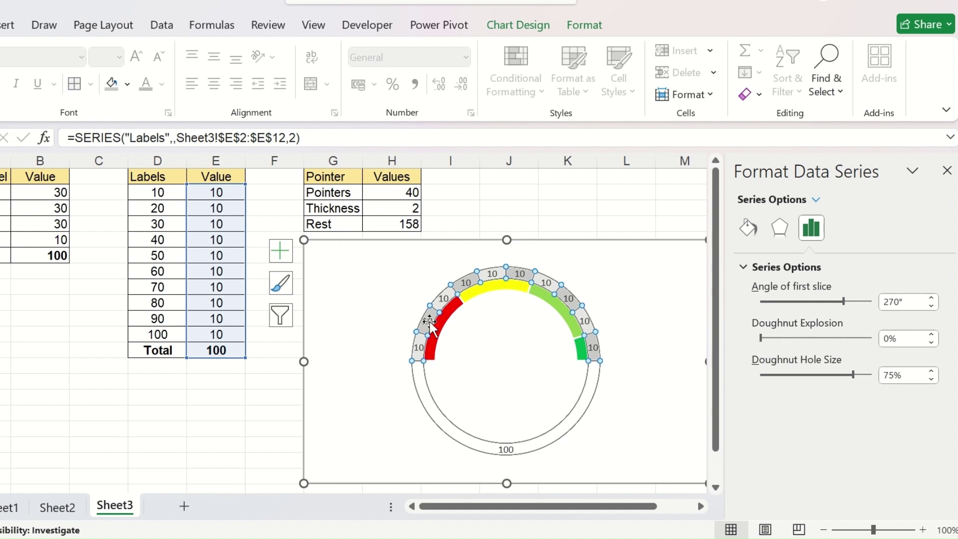
{"action": "left_click", "coordinate": [495, 273]}
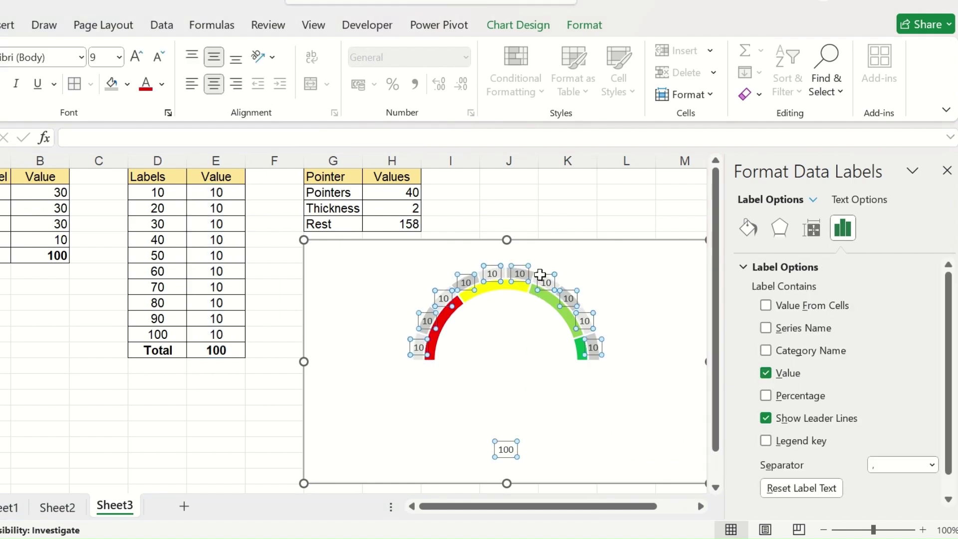
{"action": "left_click", "coordinate": [803, 310]}
{"action": "left_click", "coordinate": [791, 213]}
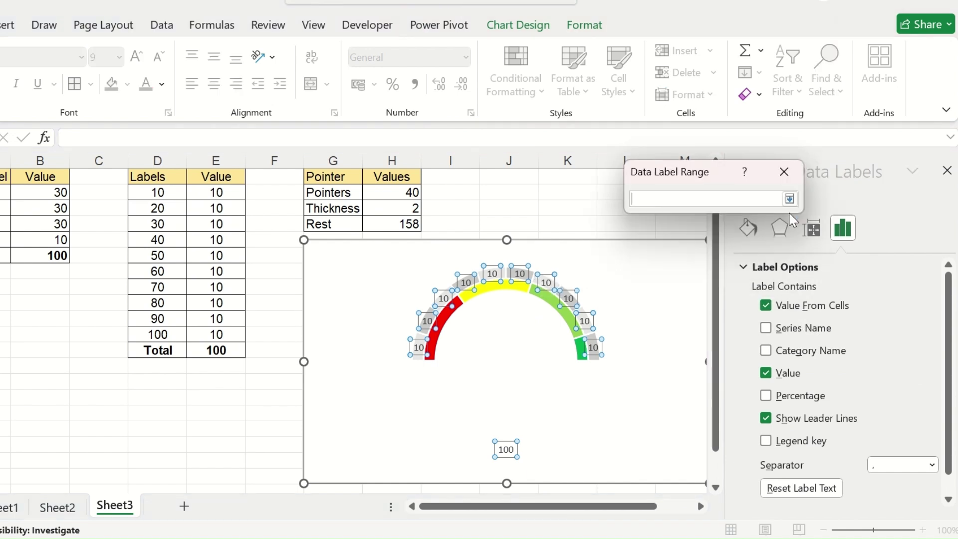
{"action": "left_click_drag", "start_coordinate": [157, 191], "coordinate": [171, 349]}
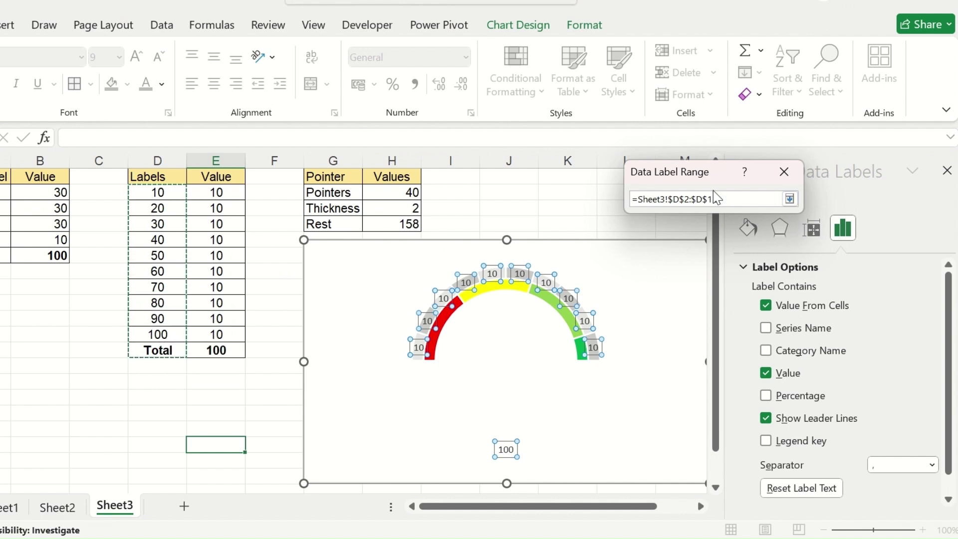
{"action": "left_click", "coordinate": [790, 200]}
{"action": "left_click", "coordinate": [696, 248]}
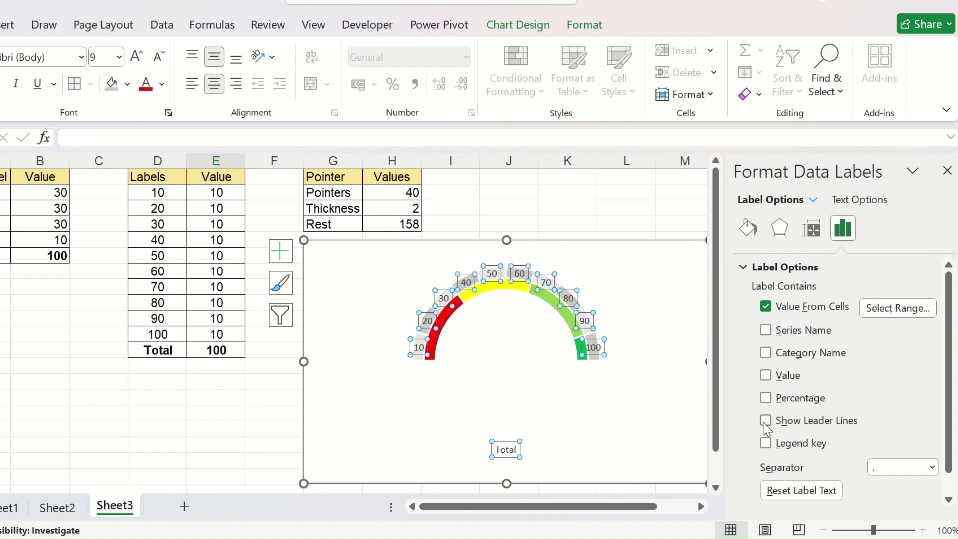
{"action": "key", "text": "Escape"}
{"action": "key", "text": "Escape"}
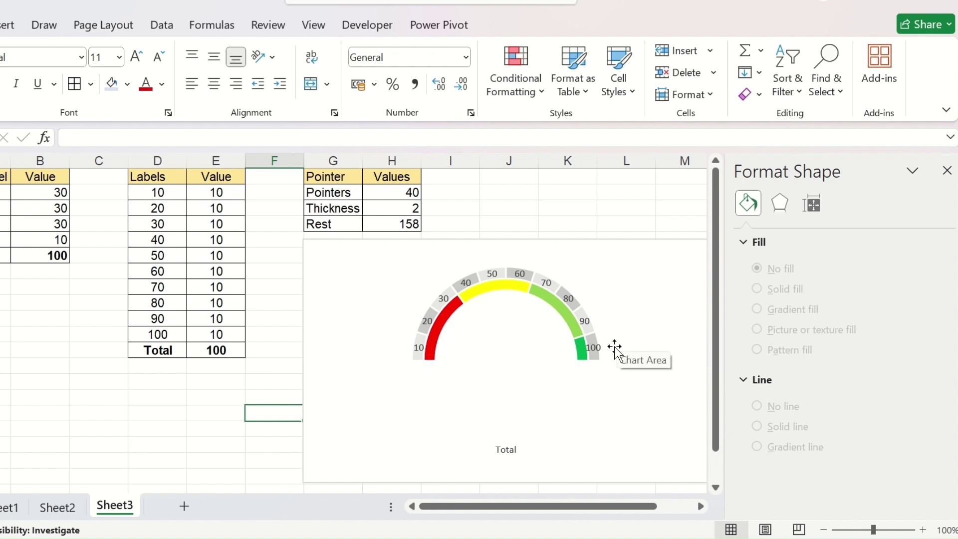
{"action": "left_click", "coordinate": [506, 450]}
{"action": "key", "text": "Delete"}
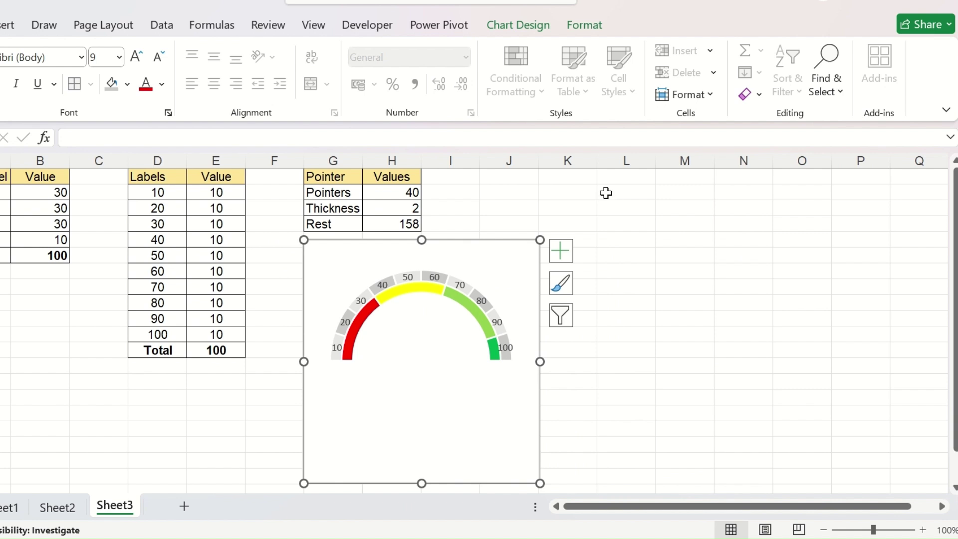
- Enlarge the chart and its plot area, and move the chart beside the Pointer table so its values stay uncovered
{"action": "left_click_drag", "start_coordinate": [545, 233], "coordinate": [699, 186]}
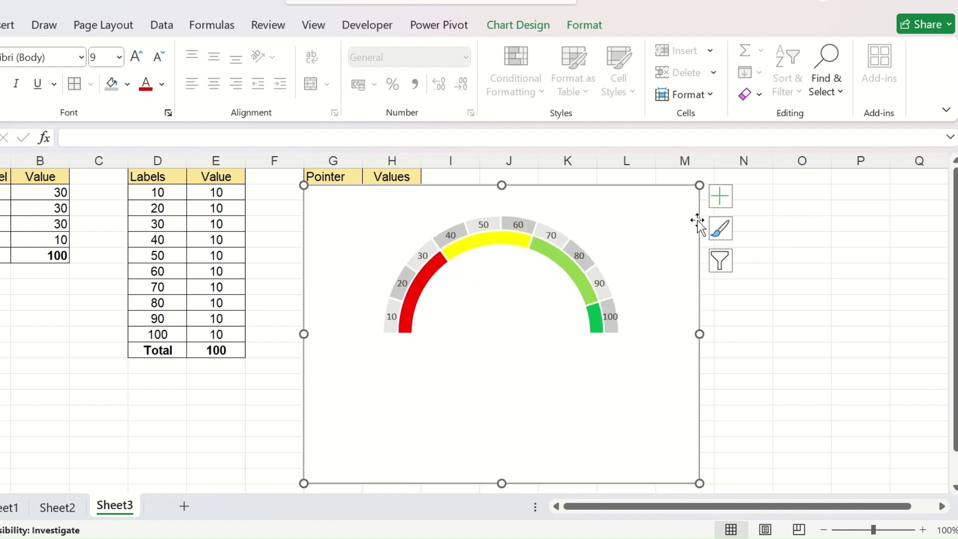
{"action": "left_click_drag", "start_coordinate": [680, 266], "coordinate": [826, 255]}
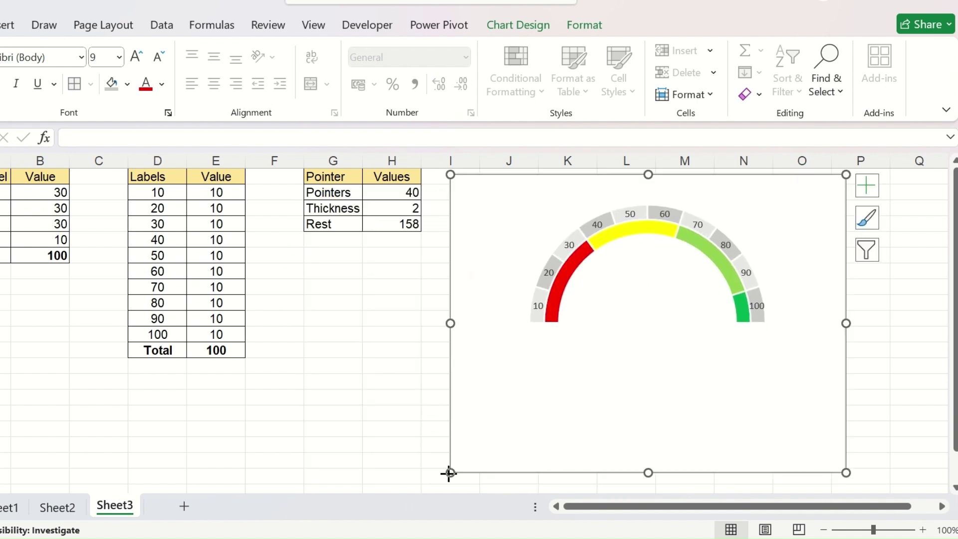
{"action": "left_click_drag", "start_coordinate": [451, 473], "coordinate": [413, 491]}
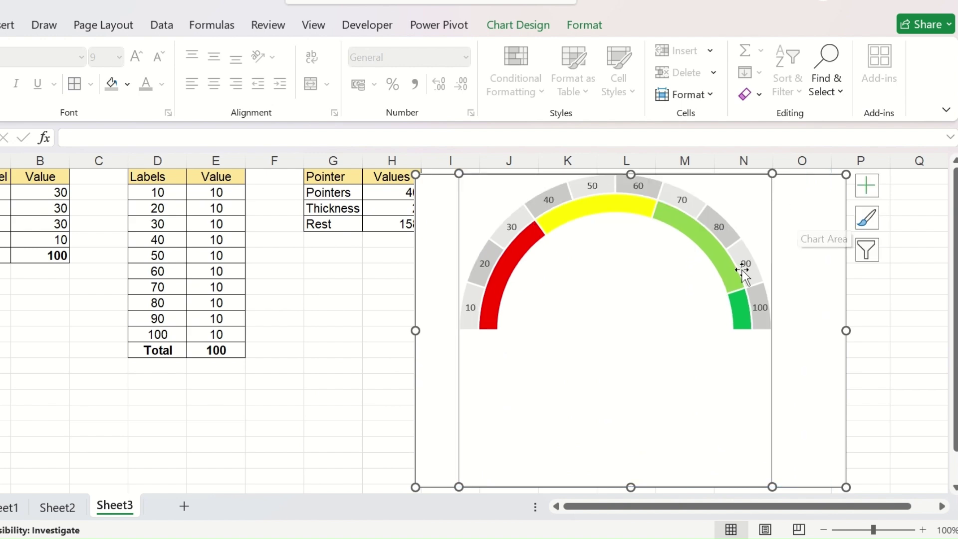
{"action": "key", "text": "Escape"}
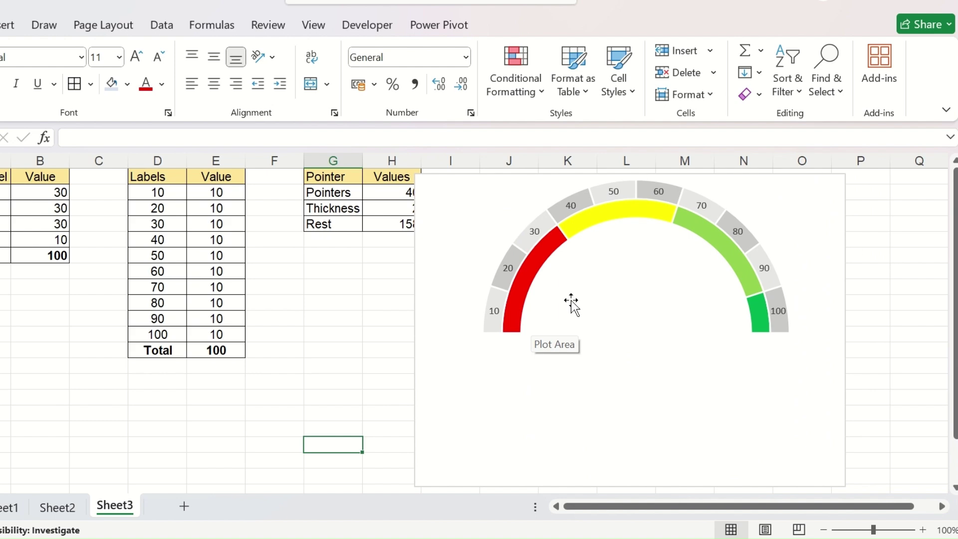
{"action": "left_click", "coordinate": [573, 305]}
- Add a third chart series named Pointer with the values from H2:H4 on Sheet3
{"action": "right_click", "coordinate": [551, 438]}
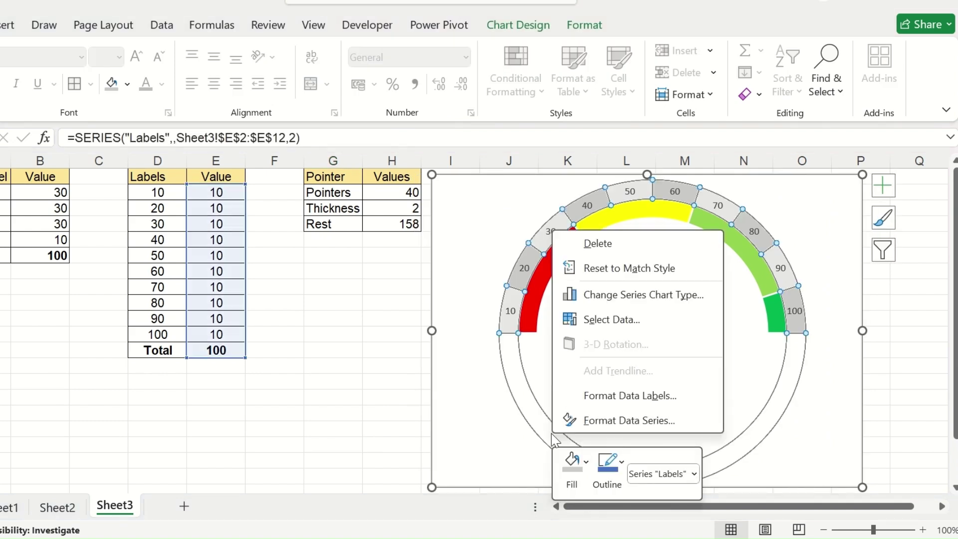
{"action": "left_click", "coordinate": [624, 320]}
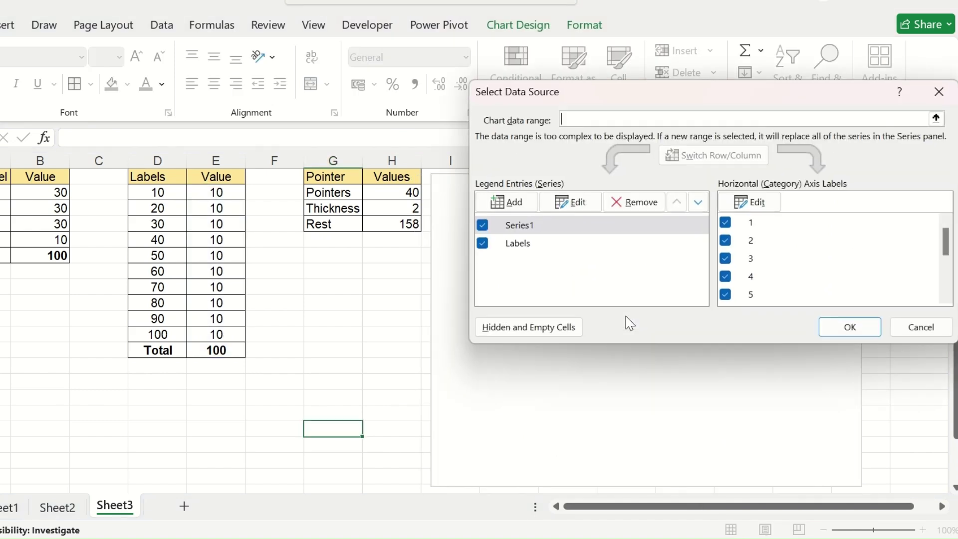
{"action": "left_click", "coordinate": [501, 199]}
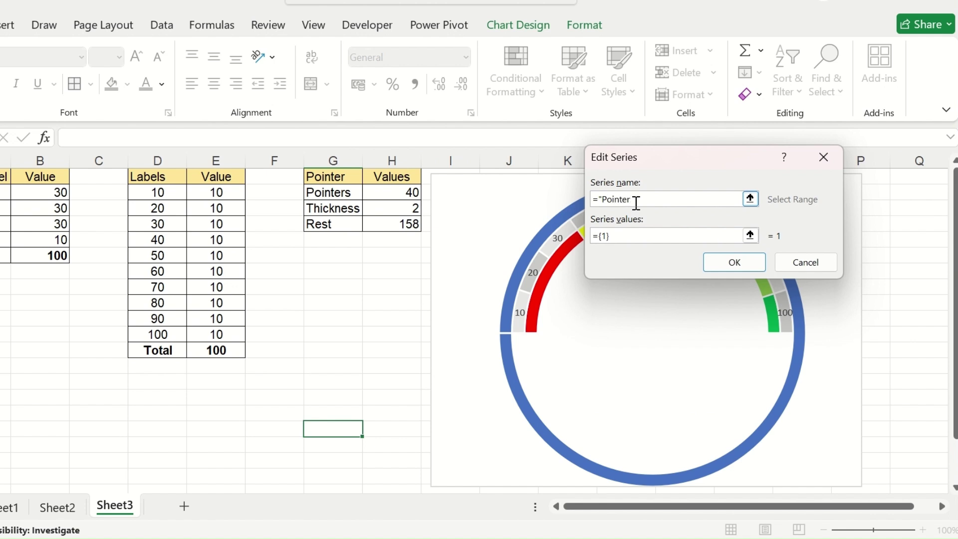
{"action": "left_click", "coordinate": [751, 235]}
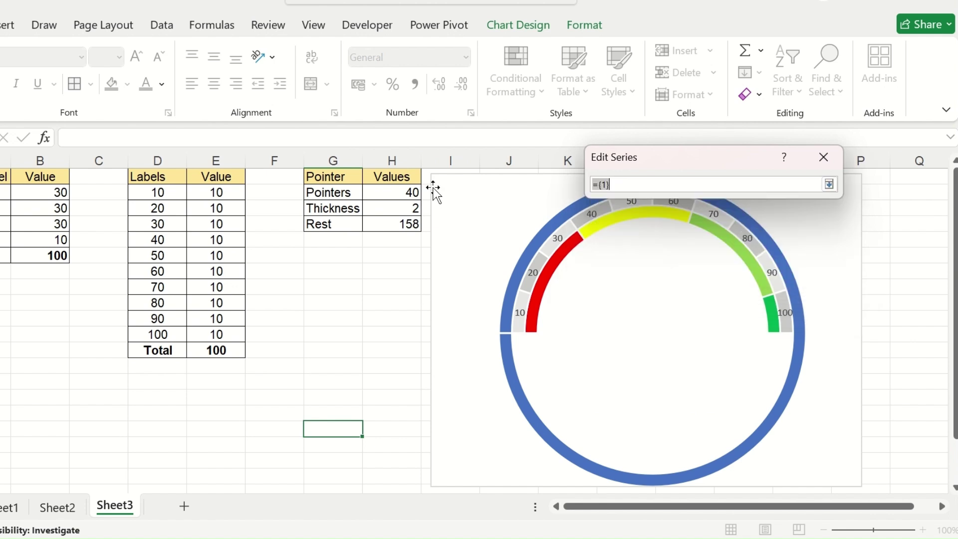
{"action": "left_click_drag", "start_coordinate": [395, 192], "coordinate": [393, 224]}
{"action": "key", "text": "Return"}
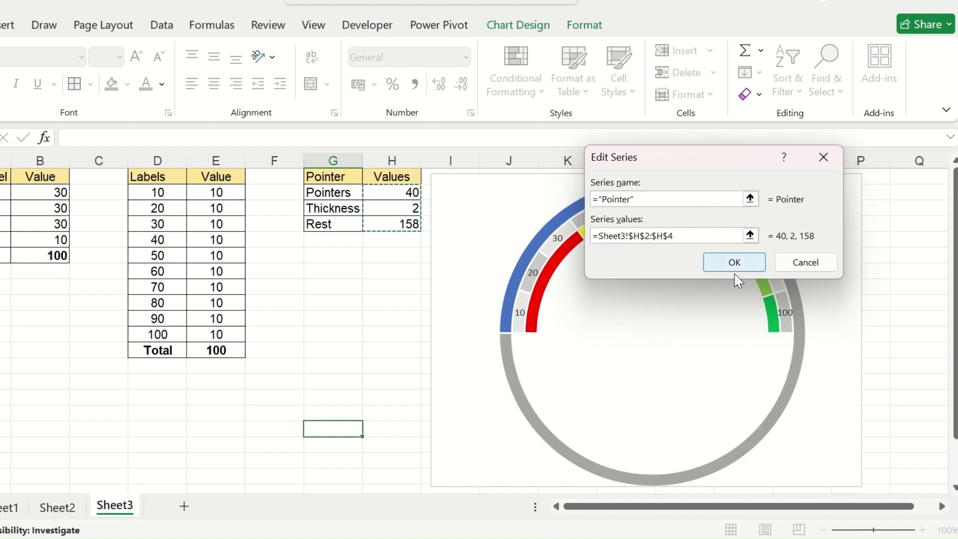
{"action": "left_click", "coordinate": [745, 263]}
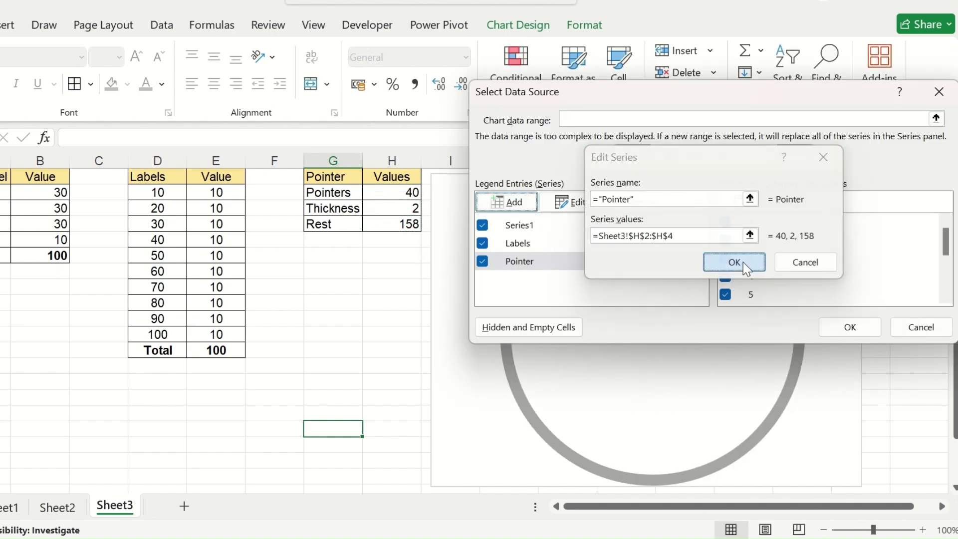
{"action": "left_click", "coordinate": [837, 329]}
- Change the chart to a custom combo chart, setting both Series1 and Labels to Doughnut
{"action": "right_click", "coordinate": [605, 389]}
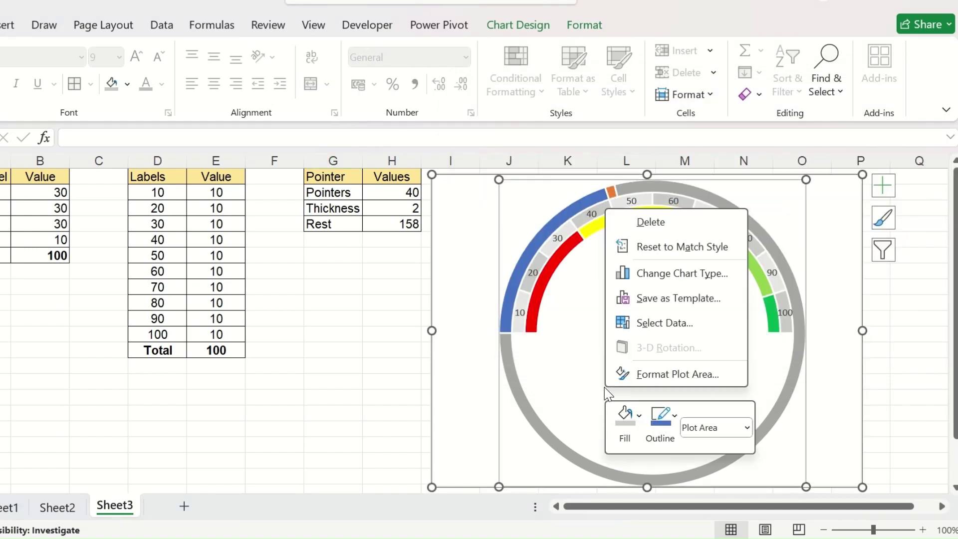
{"action": "left_click", "coordinate": [700, 275]}
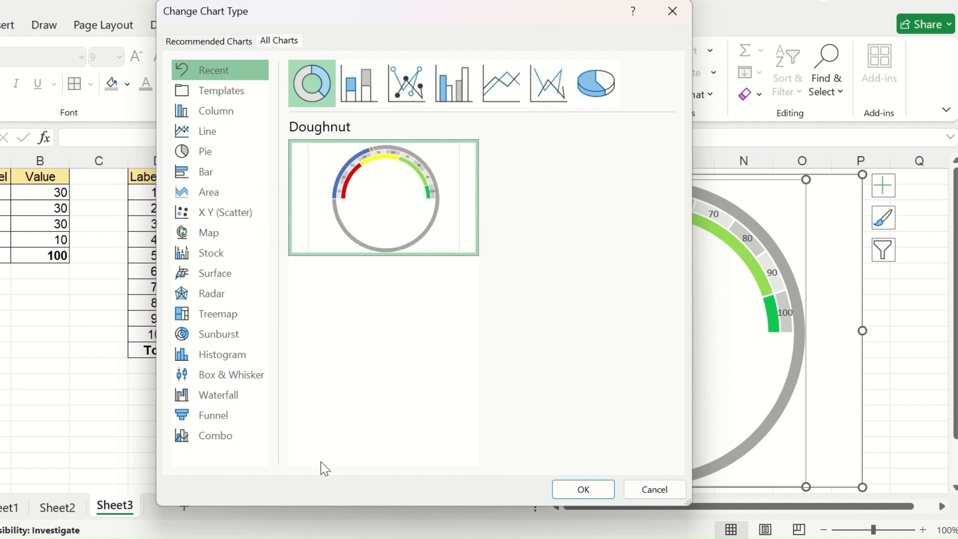
{"action": "left_click", "coordinate": [202, 435]}
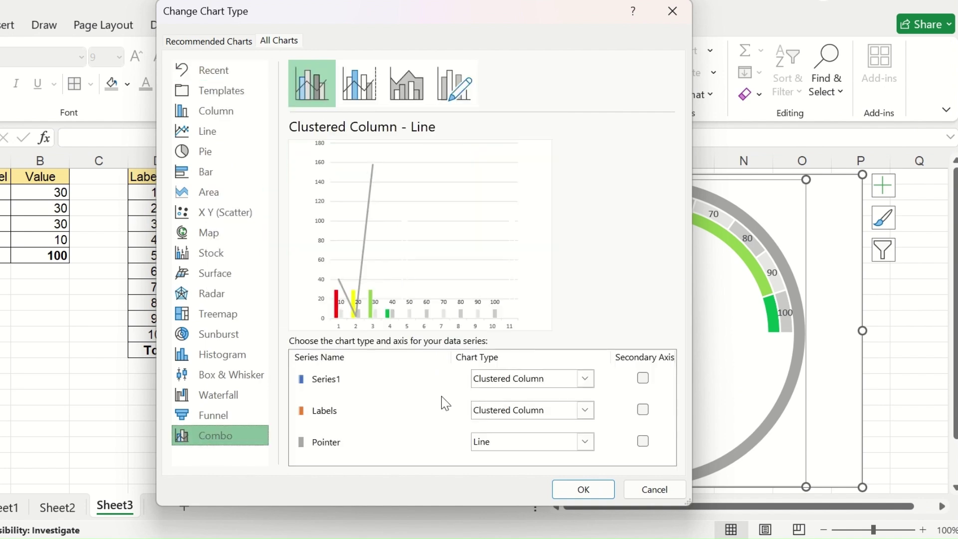
{"action": "left_click", "coordinate": [537, 387]}
{"action": "scroll", "coordinate": [635, 262], "scroll_direction": "down", "scroll_amount": 3}
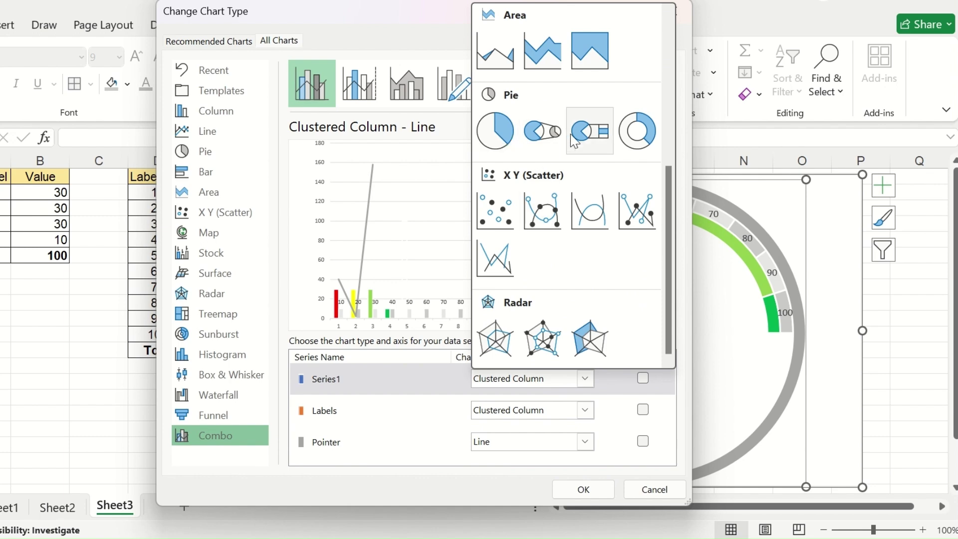
{"action": "left_click", "coordinate": [638, 131]}
{"action": "left_click", "coordinate": [512, 414]}
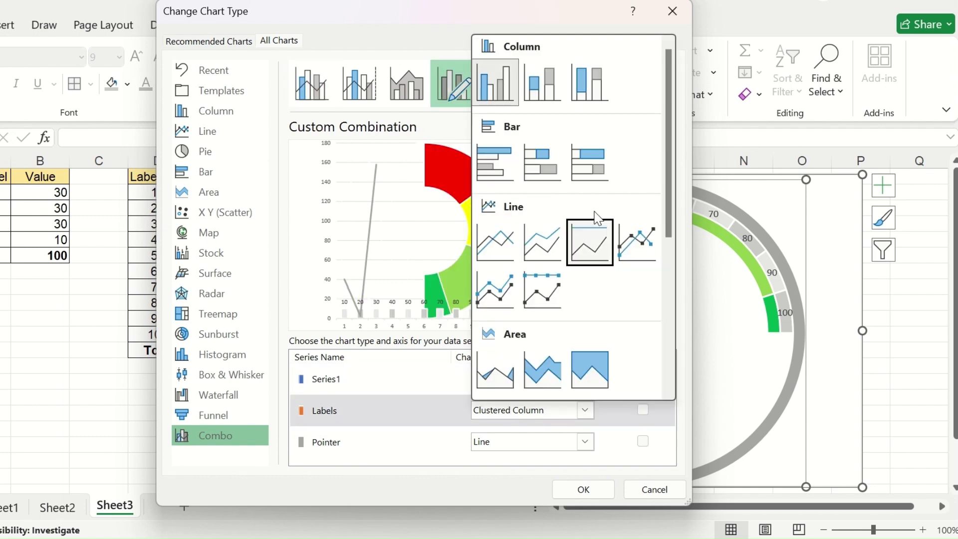
{"action": "scroll", "coordinate": [630, 302], "scroll_direction": "down", "scroll_amount": 3}
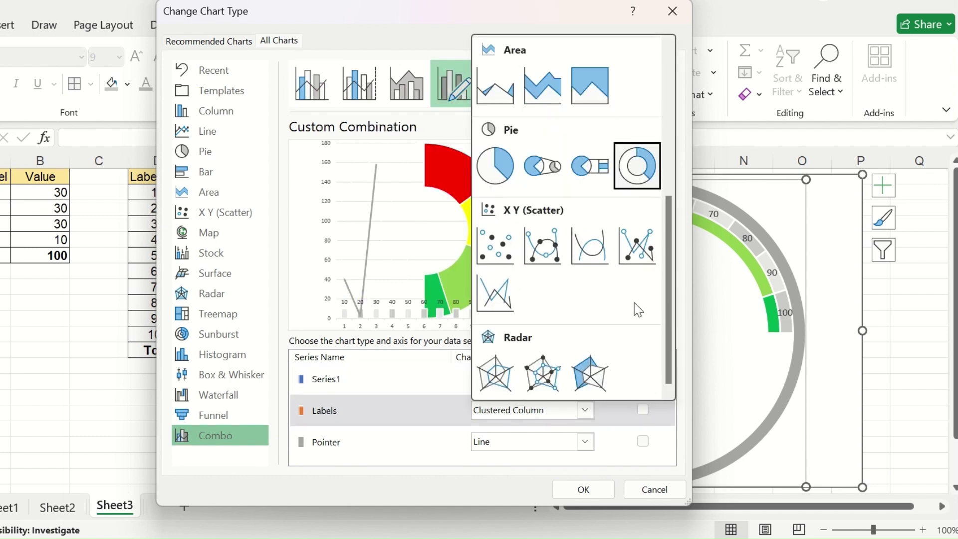
{"action": "left_click", "coordinate": [628, 173]}
- Set the Pointer series to the Pie chart type and apply the custom combination
{"action": "left_click", "coordinate": [493, 445]}
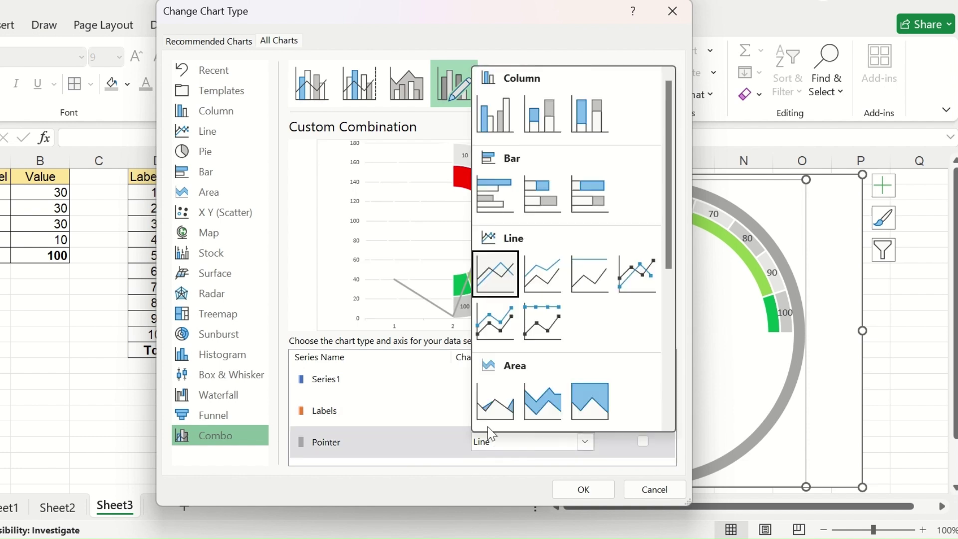
{"action": "scroll", "coordinate": [669, 328], "scroll_direction": "down", "scroll_amount": 3}
{"action": "left_click", "coordinate": [497, 199]}
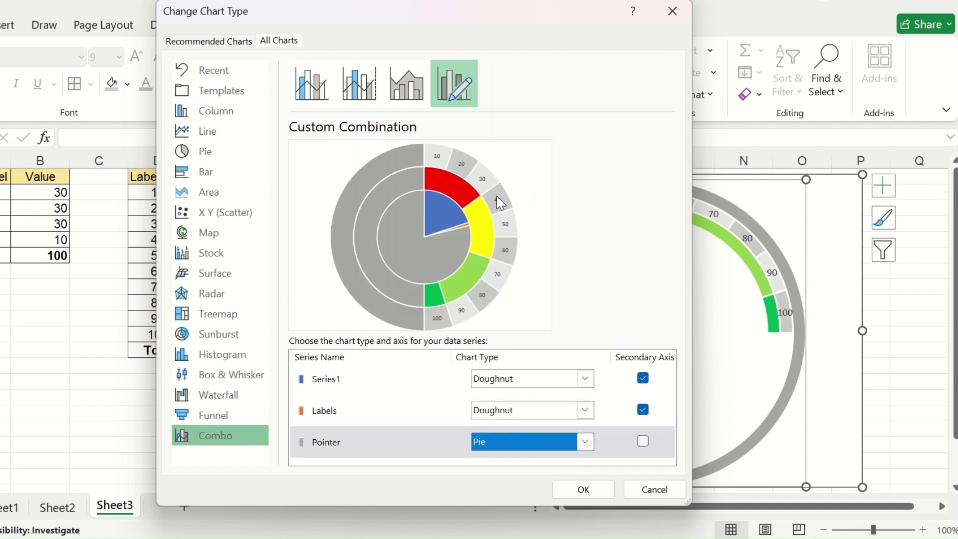
{"action": "left_click", "coordinate": [561, 487]}
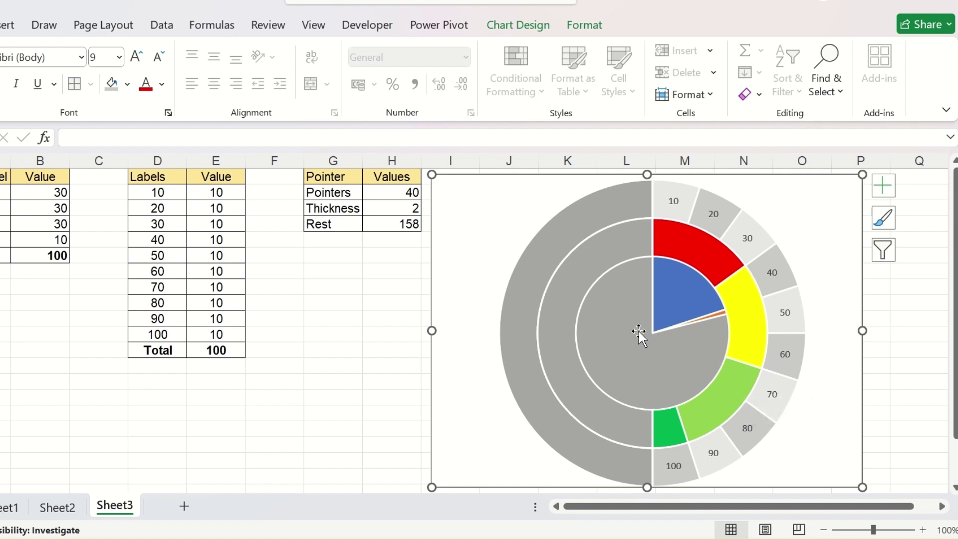
- Set the Pointer pie's angle of first slice to 270°
{"action": "mouse_move", "coordinate": [637, 317]}
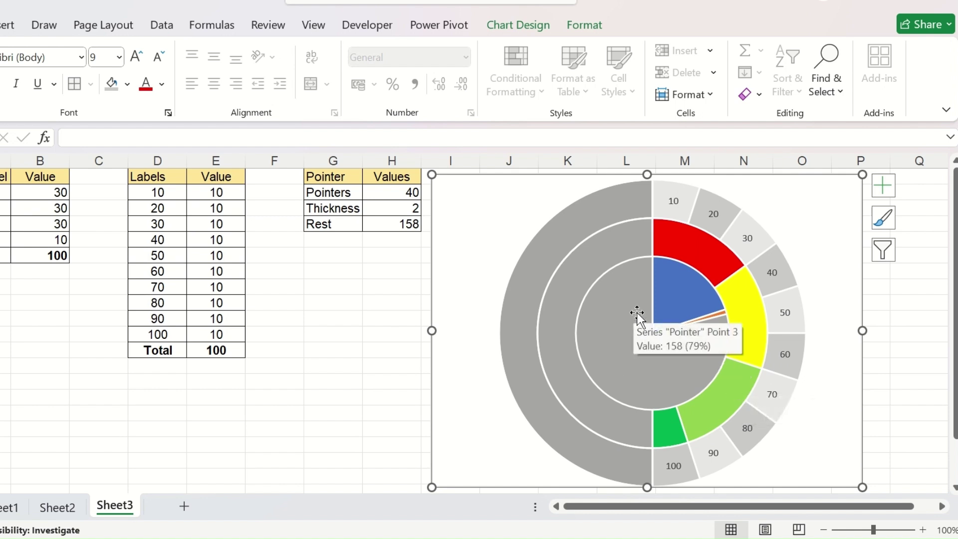
{"action": "right_click", "coordinate": [552, 213]}
{"action": "left_click", "coordinate": [594, 370]}
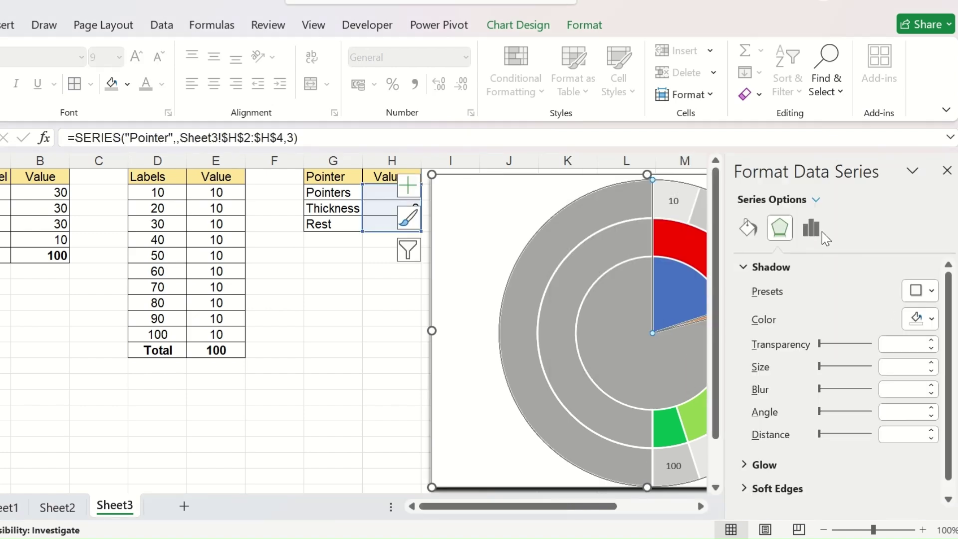
{"action": "left_click", "coordinate": [813, 230]}
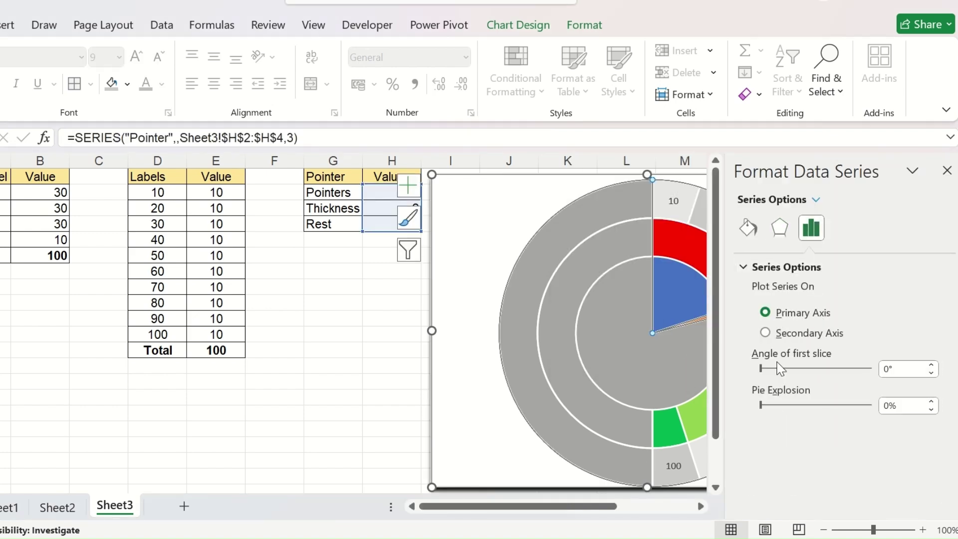
{"action": "left_click_drag", "start_coordinate": [894, 369], "coordinate": [871, 372]}
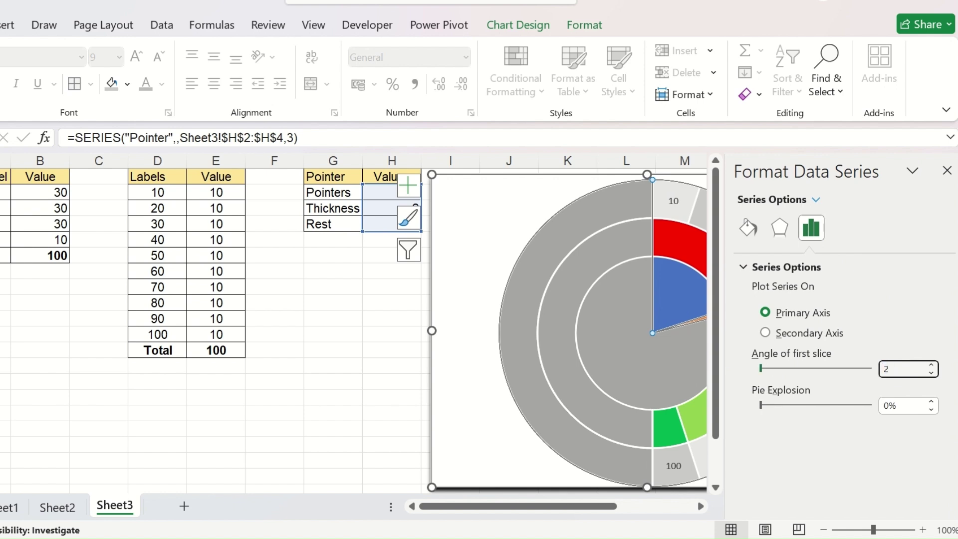
{"action": "key", "text": "Return"}
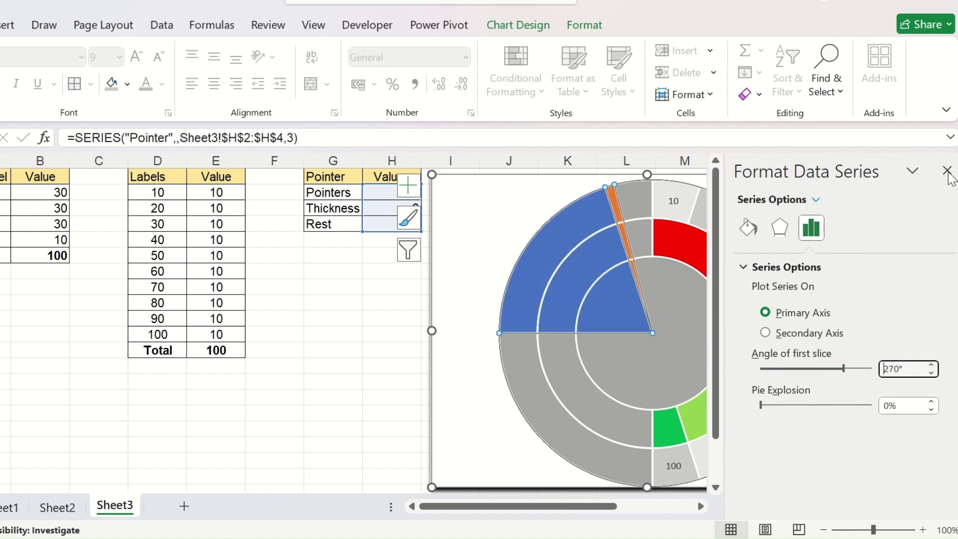
- Set the doughnut rings' angle of first slice to 270° and leave the series formatting
{"action": "left_click", "coordinate": [948, 170]}
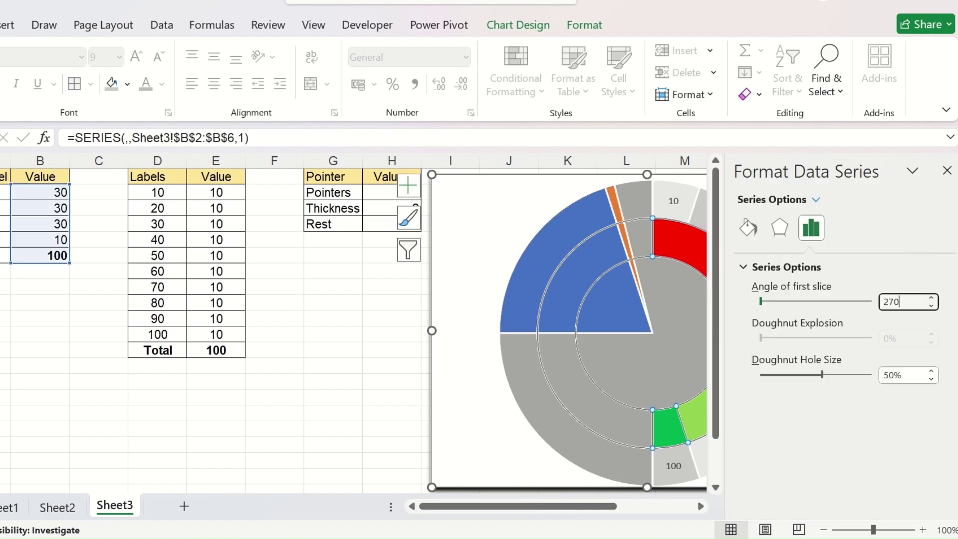
{"action": "key", "text": "Return"}
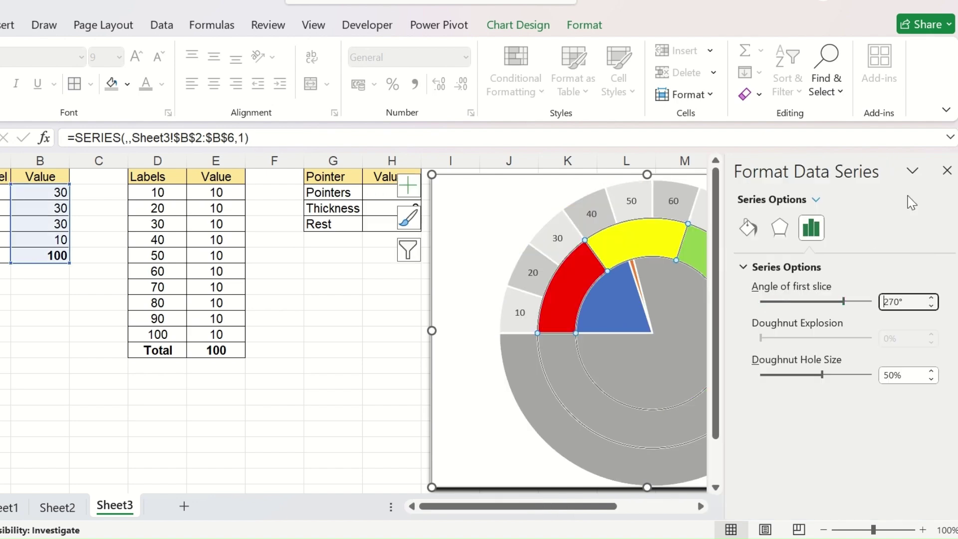
{"action": "left_click", "coordinate": [333, 397]}
- Set the large gray Rest slice of the Pointer pie to No fill
{"action": "left_click", "coordinate": [687, 305]}
{"action": "left_click", "coordinate": [687, 304]}
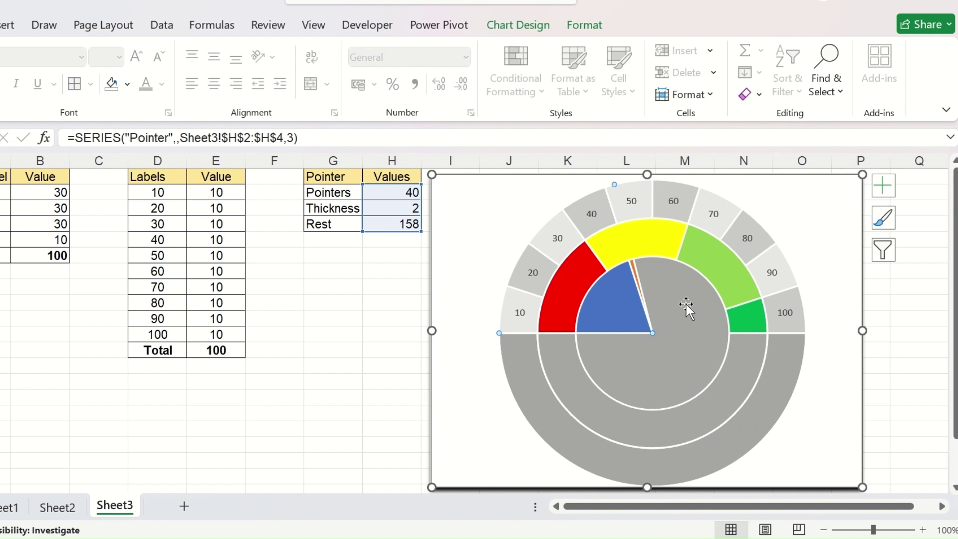
{"action": "right_click", "coordinate": [686, 305]}
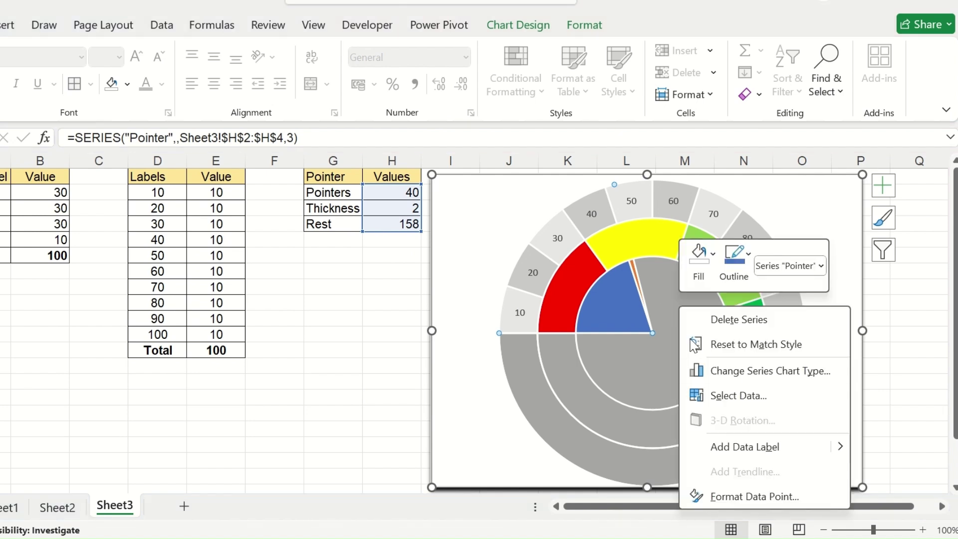
{"action": "left_click", "coordinate": [765, 499]}
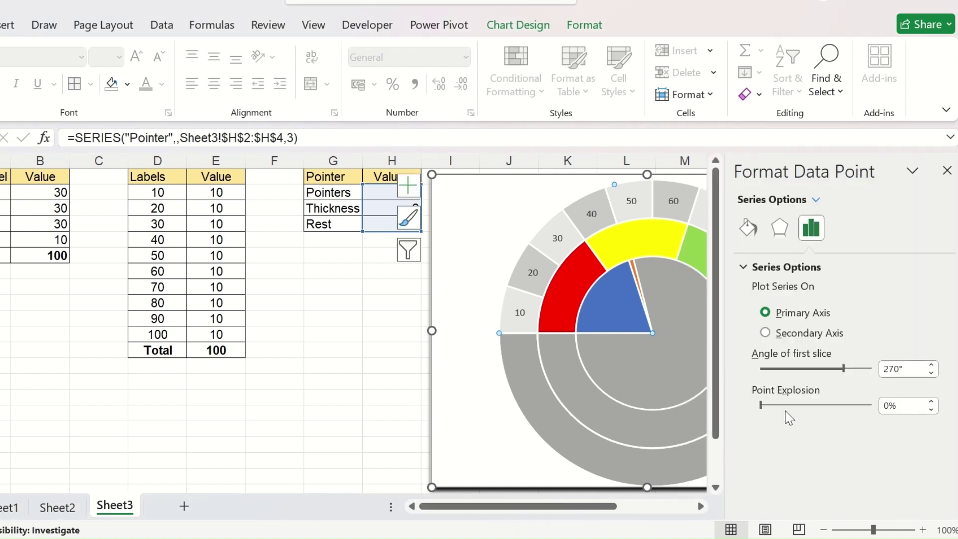
{"action": "left_click", "coordinate": [750, 235]}
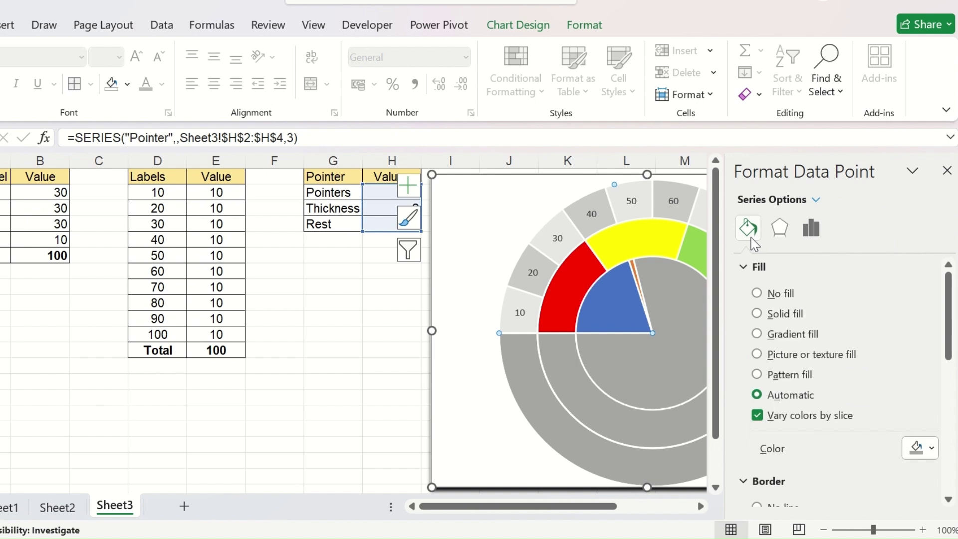
{"action": "left_click", "coordinate": [758, 294]}
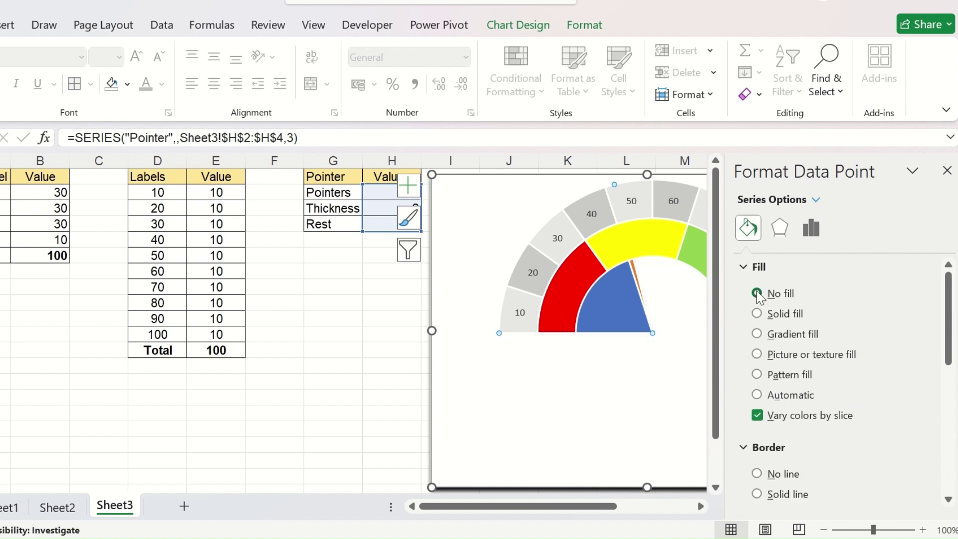
- Set the blue Pointers slice of the Pointer pie to No fill and close its formatting
{"action": "mouse_move", "coordinate": [623, 297]}
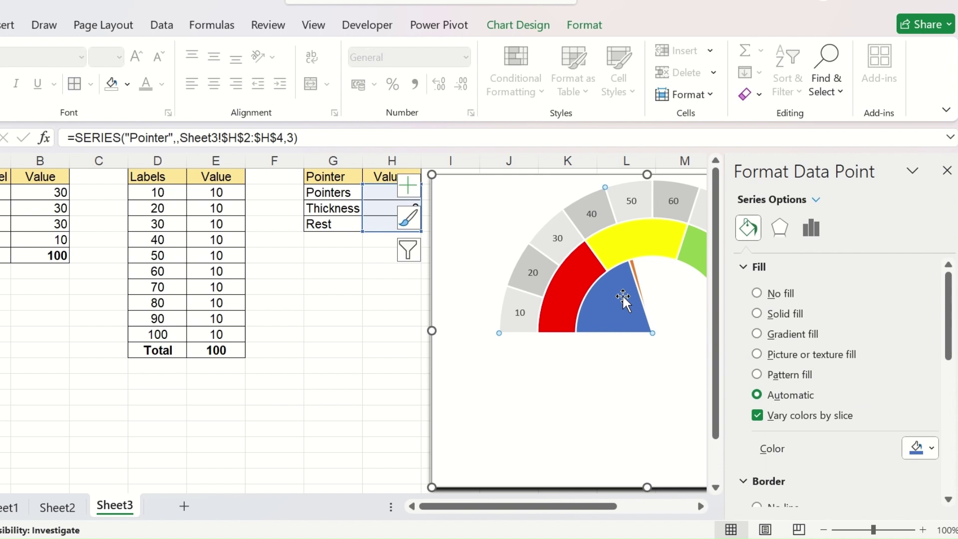
{"action": "left_click", "coordinate": [782, 294]}
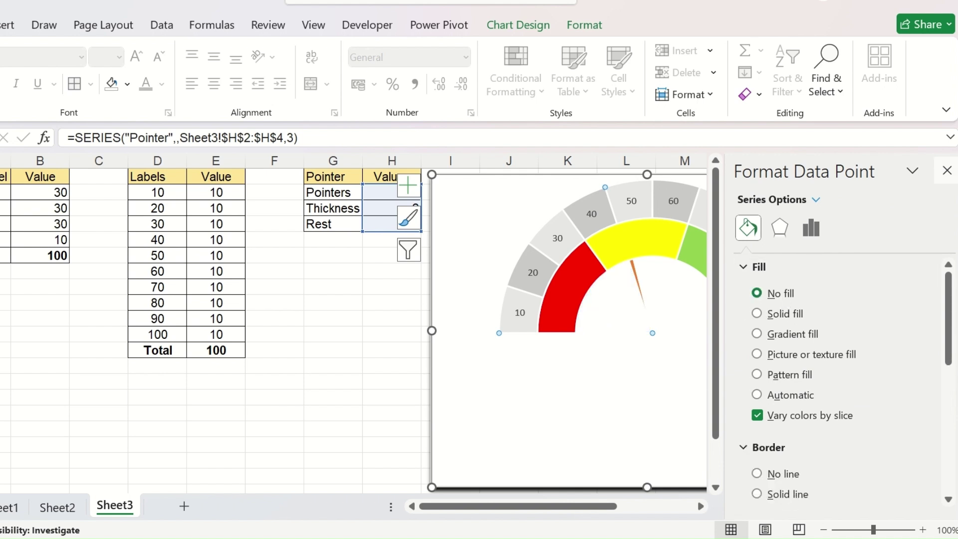
{"action": "left_click", "coordinate": [947, 170]}
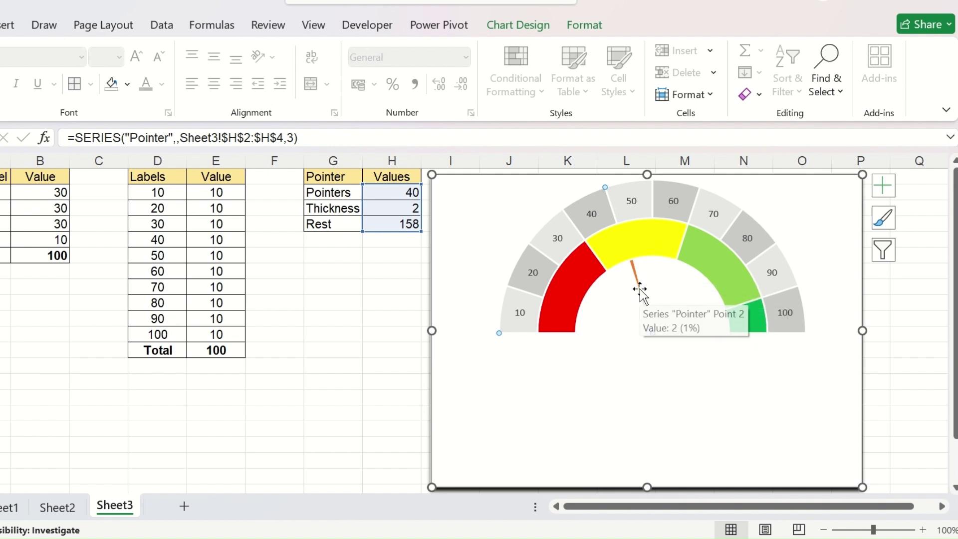
- Plot the Pointer pie on the secondary axis and fill its thin Thickness slice black
{"action": "right_click", "coordinate": [457, 272]}
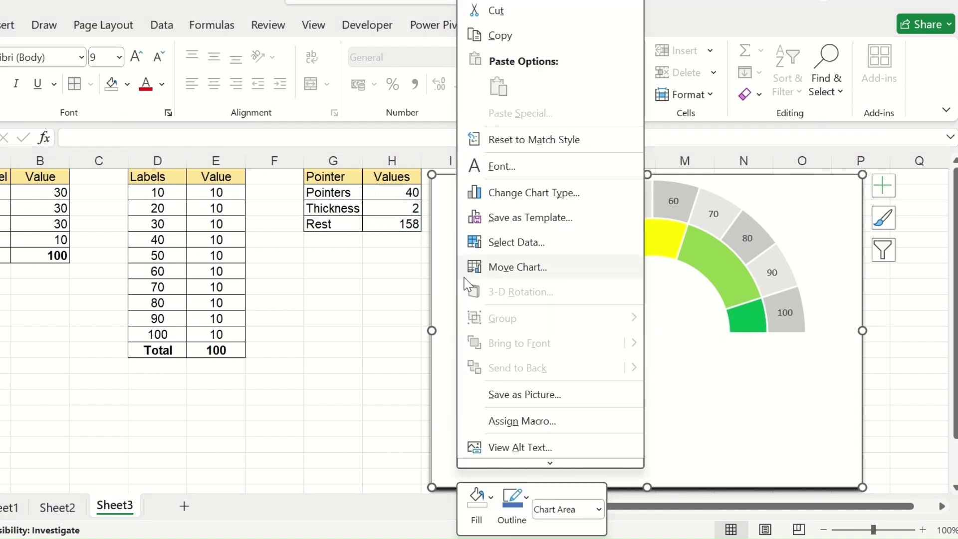
{"action": "left_click", "coordinate": [580, 195]}
{"action": "left_click", "coordinate": [643, 441]}
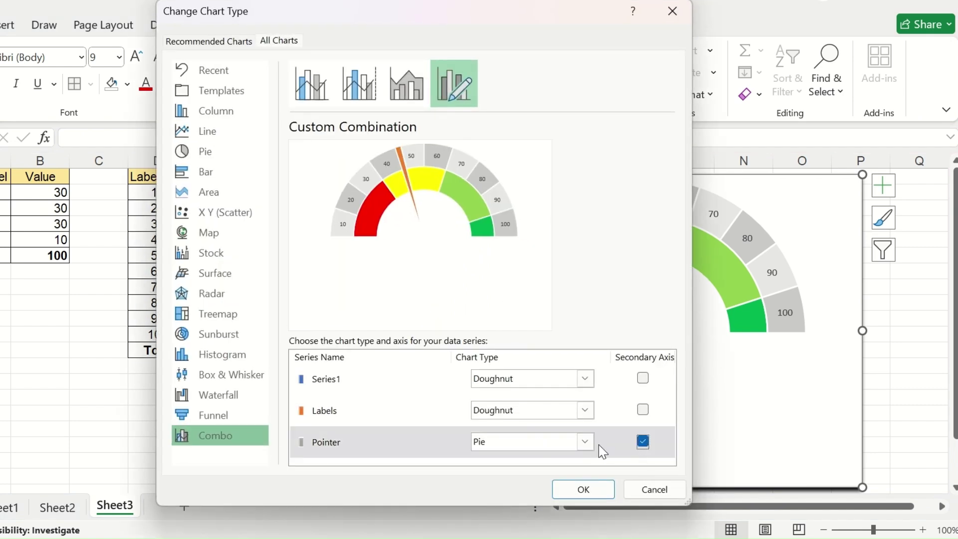
{"action": "left_click", "coordinate": [590, 489]}
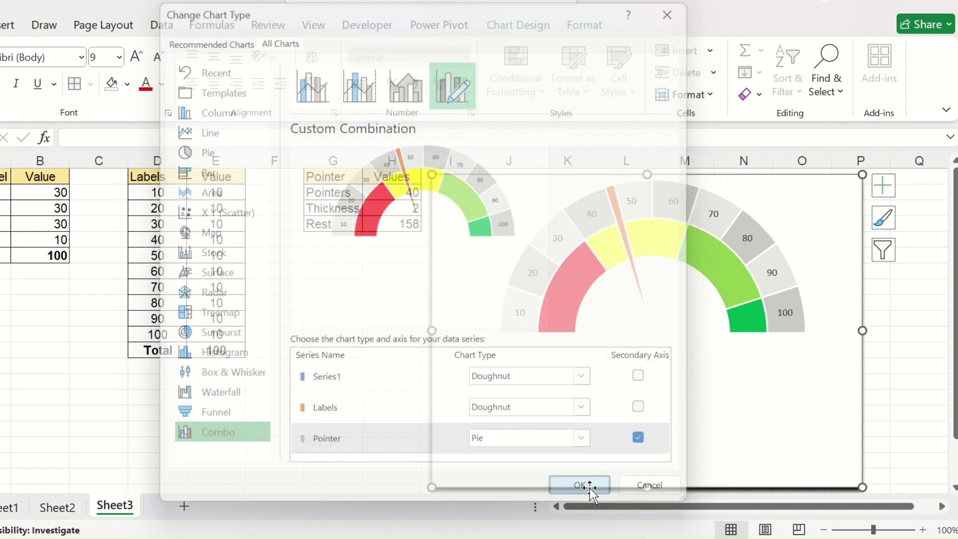
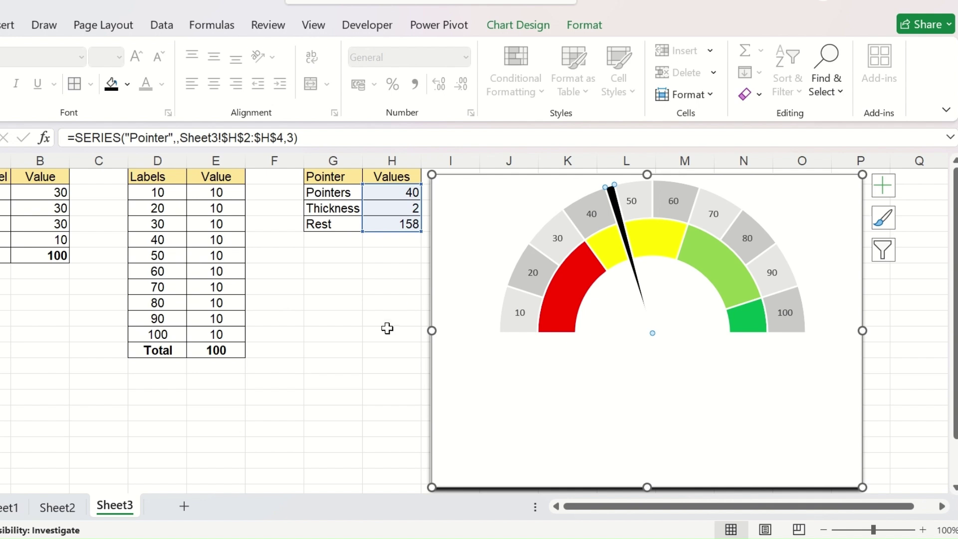
{"action": "left_click", "coordinate": [388, 330]}
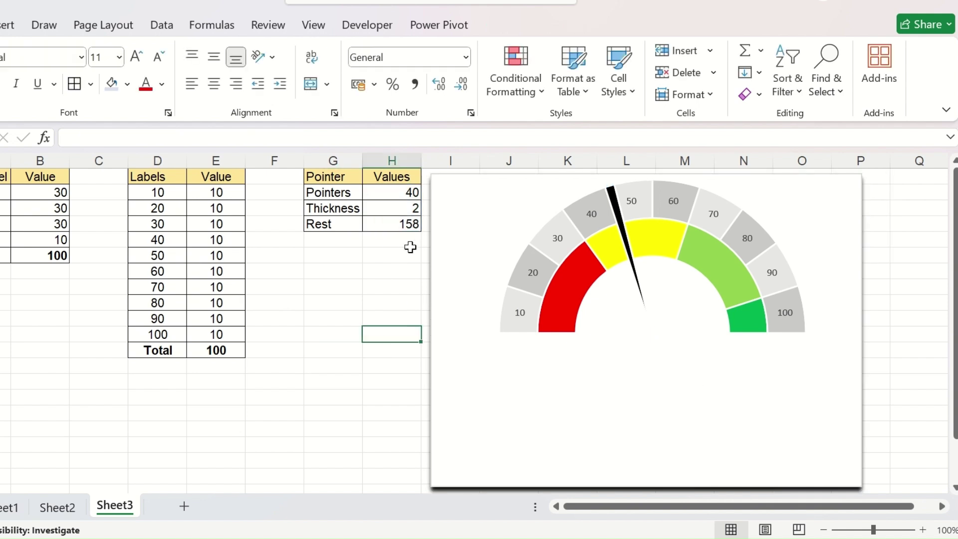
- Test the gauge pointer by entering 50 and then 25 as the Pointers value in H2
{"action": "left_click", "coordinate": [405, 189]}
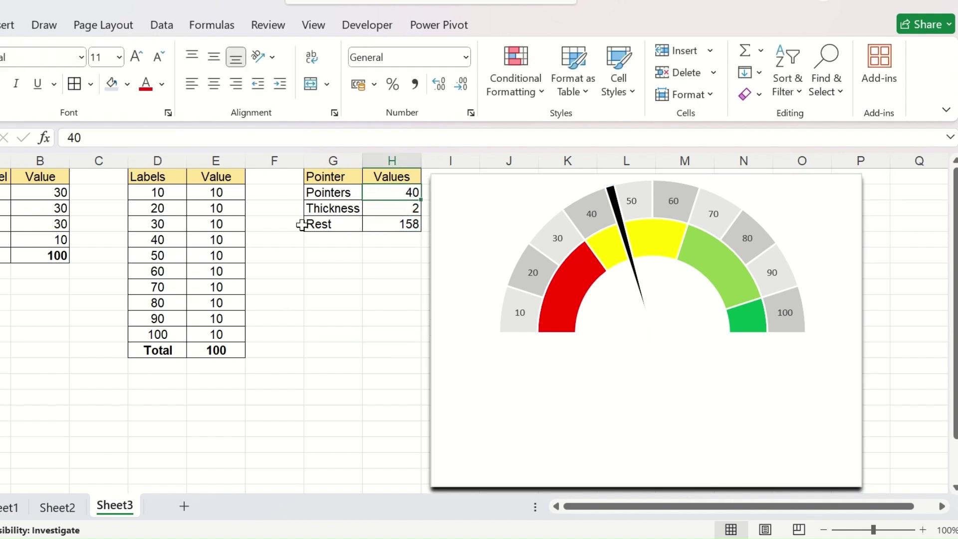
{"action": "type", "text": "50"}
{"action": "key", "text": "Return"}
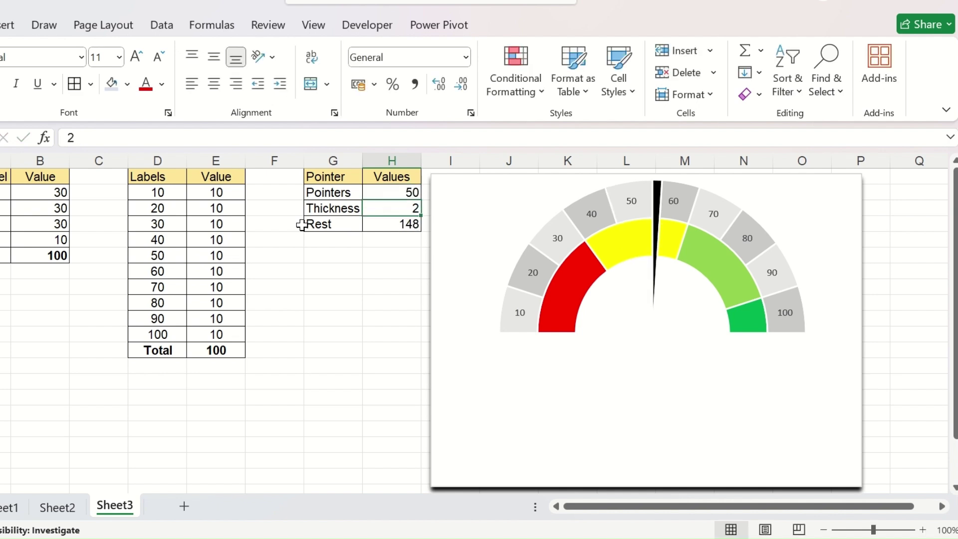
{"action": "key", "text": "Up"}
{"action": "type", "text": "25"}
{"action": "key", "text": "Return"}
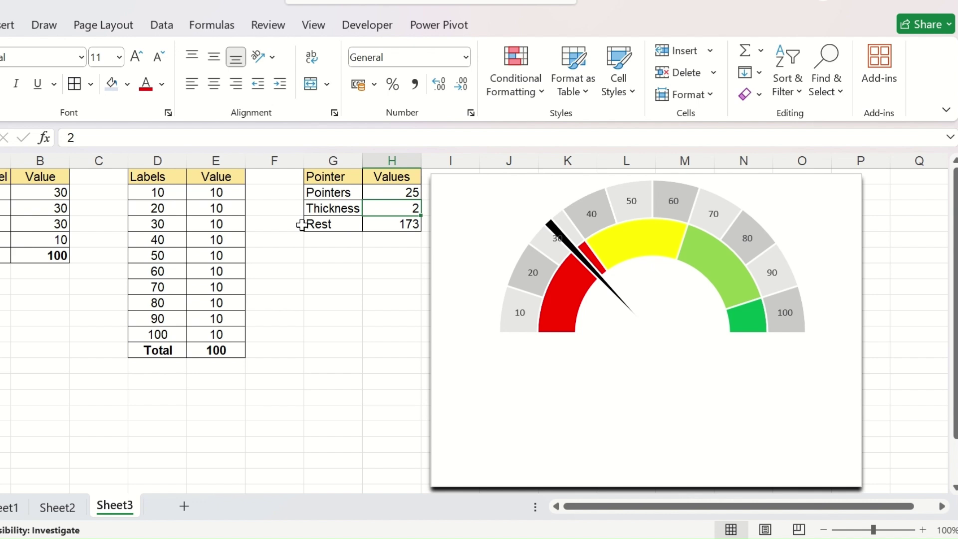
- Set the Pointers value in H2 to 75
{"action": "key", "text": "Up"}
{"action": "type", "text": "75"}
{"action": "key", "text": "Return"}
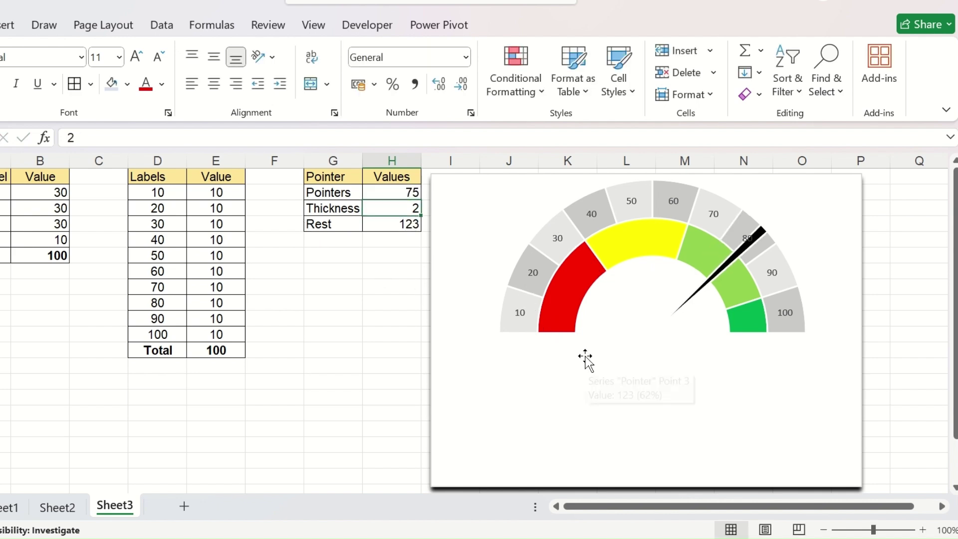
- Insert a rectangle shape about 1.13 cm high and 2.68 cm wide centred just below the gauge's pointer hub
{"action": "left_click", "coordinate": [7, 25]}
{"action": "left_click", "coordinate": [109, 89]}
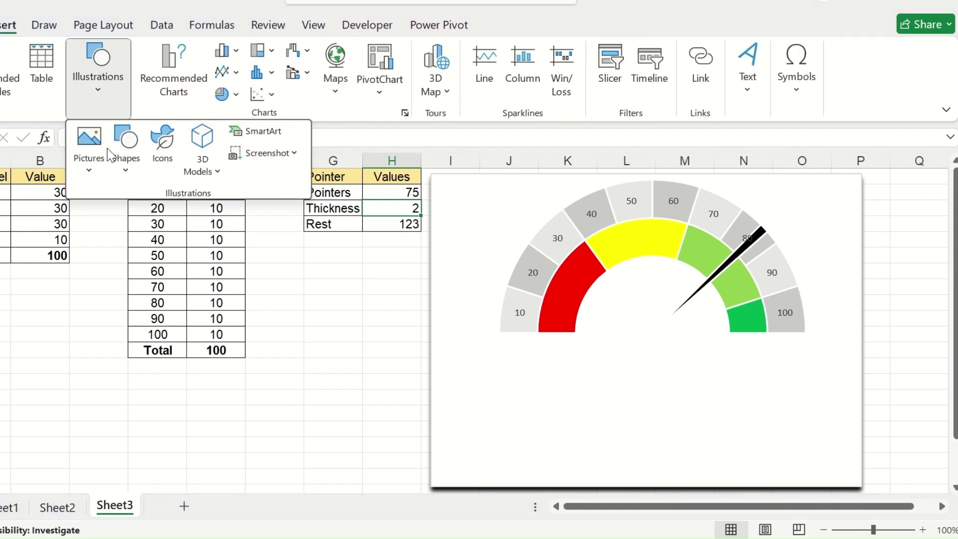
{"action": "left_click", "coordinate": [123, 154]}
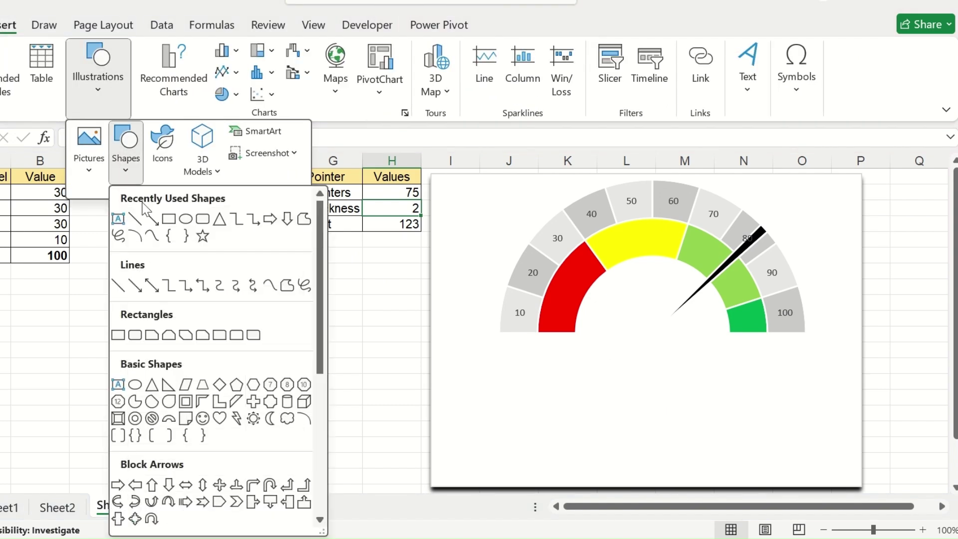
{"action": "left_click", "coordinate": [168, 223]}
{"action": "left_click_drag", "start_coordinate": [616, 327], "coordinate": [702, 364]}
- Link the rectangle's text to the Pointers value with the formula =$H$2
{"action": "left_click", "coordinate": [102, 134]}
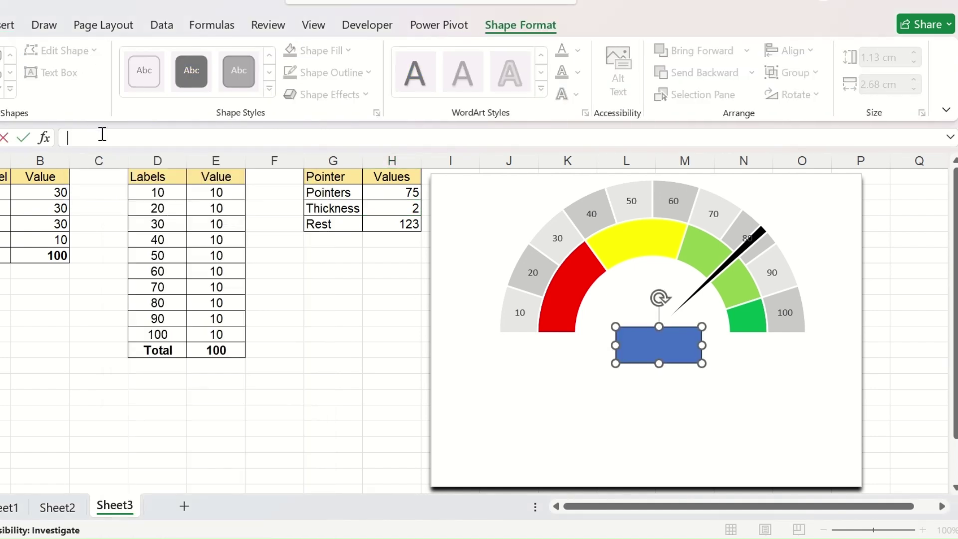
{"action": "type", "text": "="}
{"action": "left_click", "coordinate": [395, 193]}
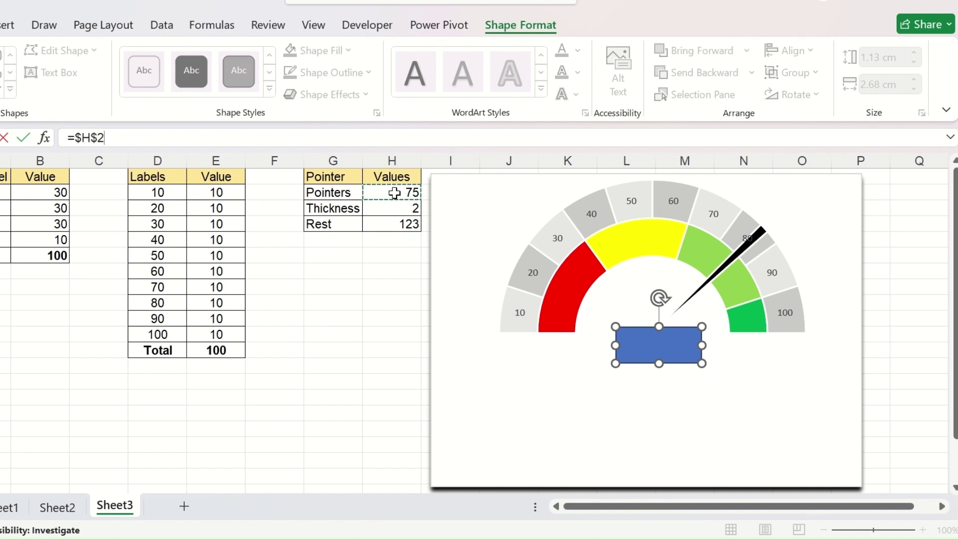
{"action": "key", "text": "Return"}
- Format the linked rectangle with No line and No fill
{"action": "right_click", "coordinate": [661, 349]}
{"action": "left_click", "coordinate": [731, 522]}
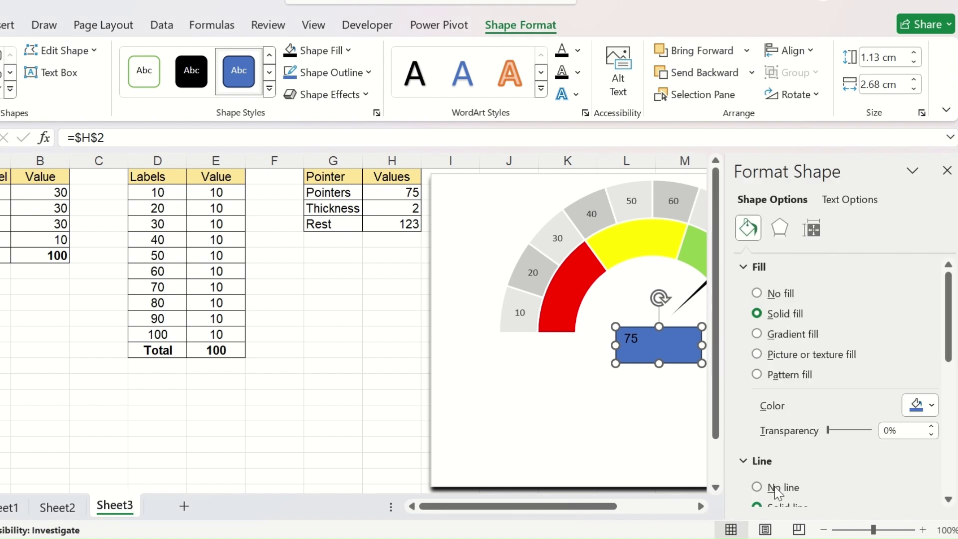
{"action": "left_click", "coordinate": [775, 487]}
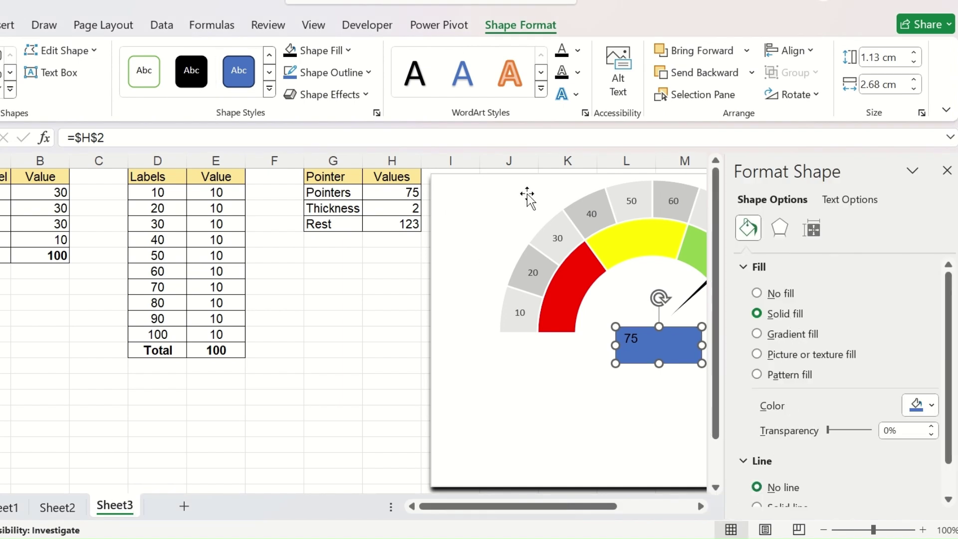
{"action": "left_click", "coordinate": [796, 294]}
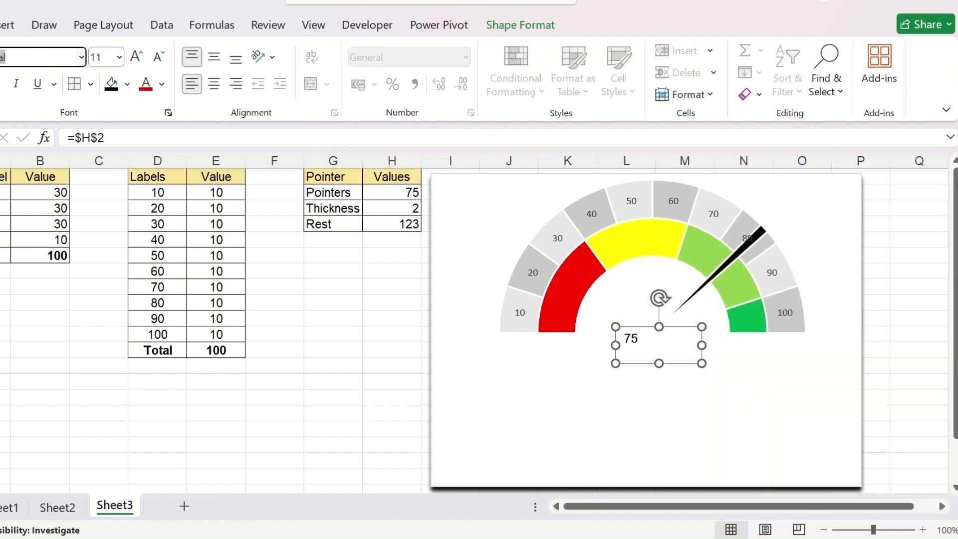
- Set the linked value's font to Arial Black and enlarge it to size 32
{"action": "type", "text": "Black"}
{"action": "key", "text": "Return"}
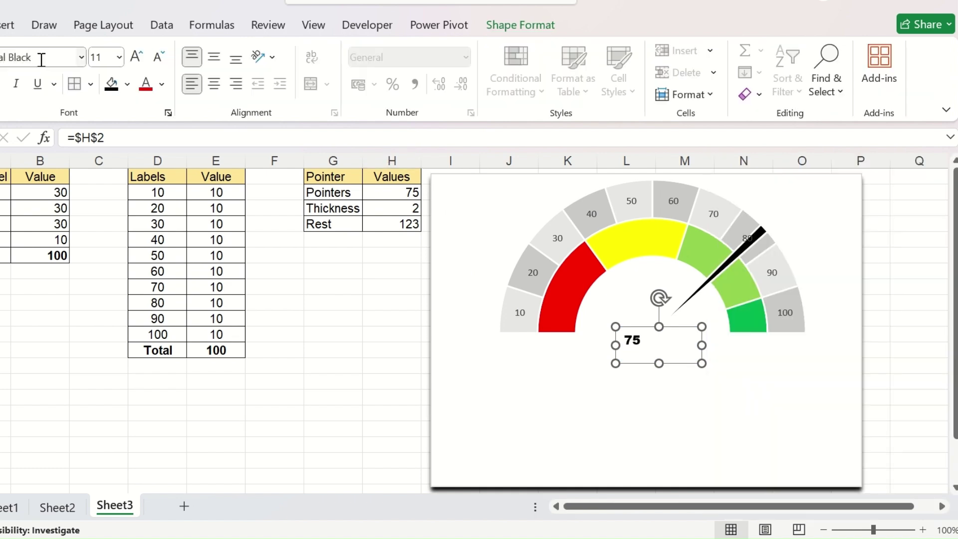
{"action": "left_click", "coordinate": [138, 56]}
{"action": "left_click", "coordinate": [137, 56]}
{"action": "left_click", "coordinate": [138, 56]}
{"action": "left_click", "coordinate": [138, 56]}
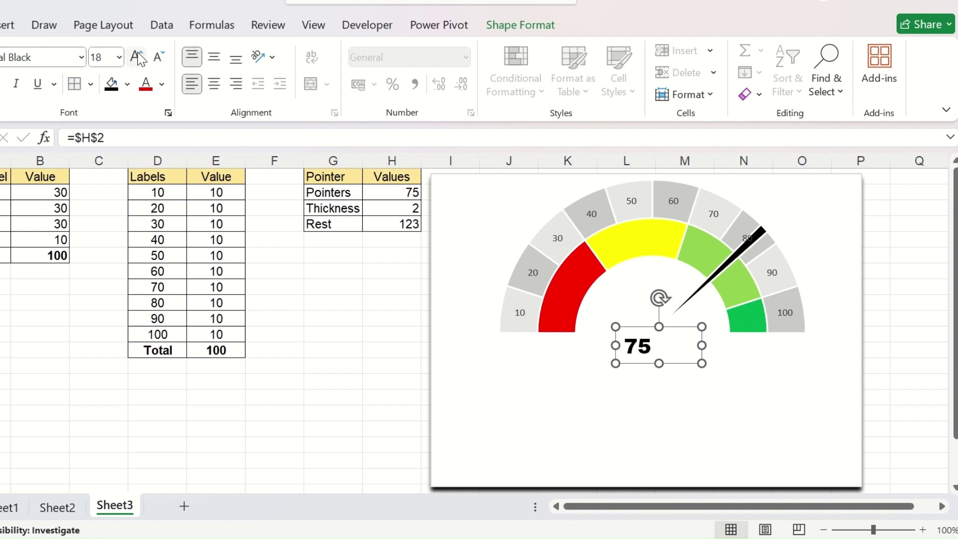
{"action": "left_click", "coordinate": [138, 56]}
{"action": "left_click", "coordinate": [138, 56]}
{"action": "left_click", "coordinate": [139, 56]}
{"action": "left_click", "coordinate": [138, 55]}
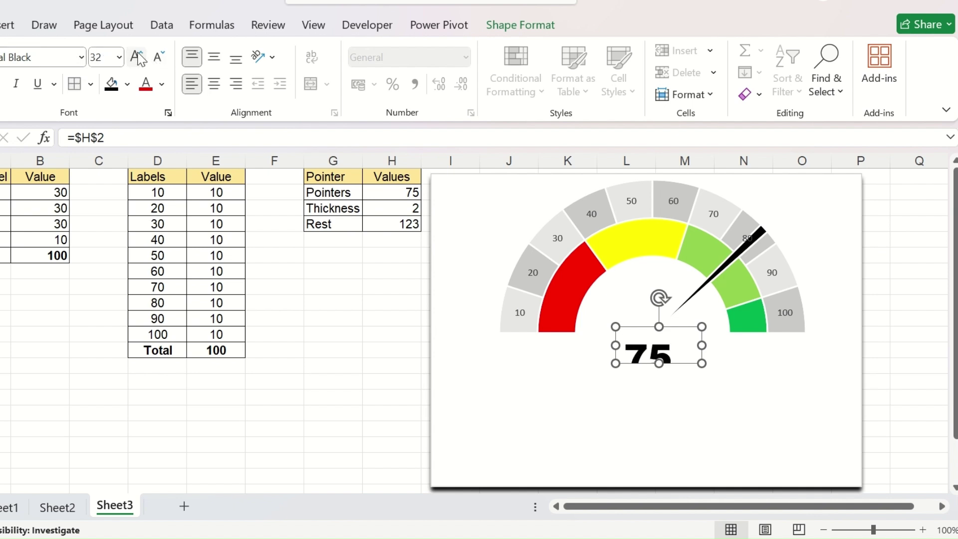
- Centre the value vertically and horizontally within its shape, and deselect the shape
{"action": "left_click", "coordinate": [215, 56]}
{"action": "left_click", "coordinate": [214, 83]}
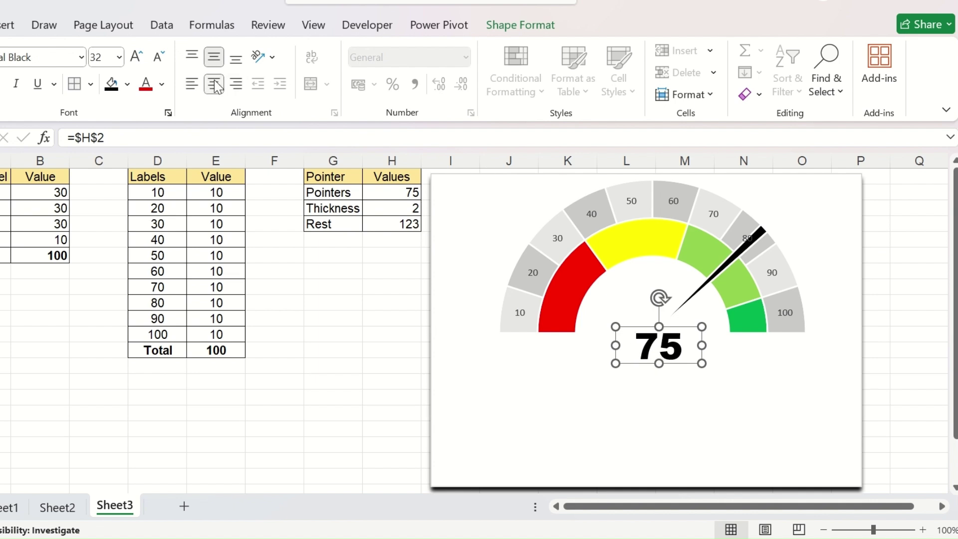
{"action": "left_click", "coordinate": [391, 315]}
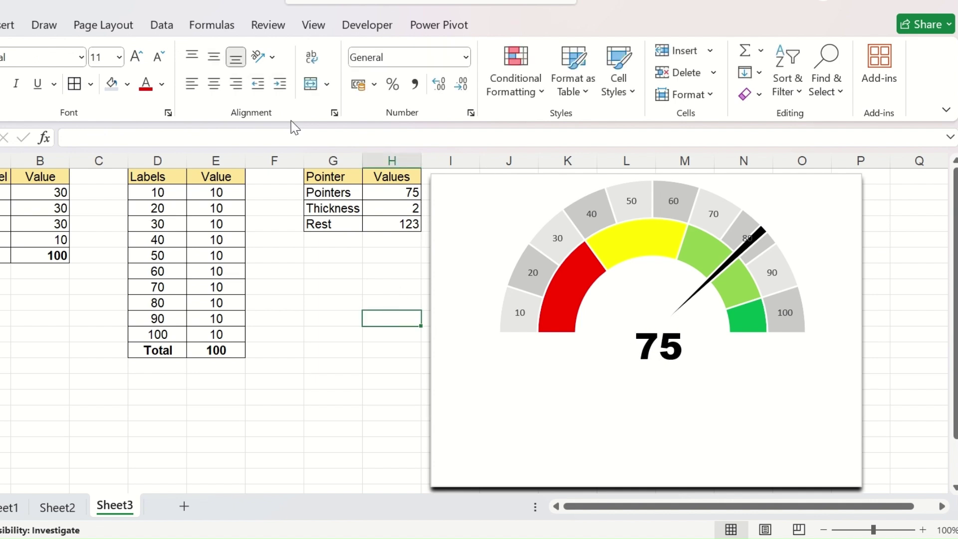
- Test the pointer and linked value label by entering 47 and then 90 as the Pointers value in H2
{"action": "left_click", "coordinate": [406, 193]}
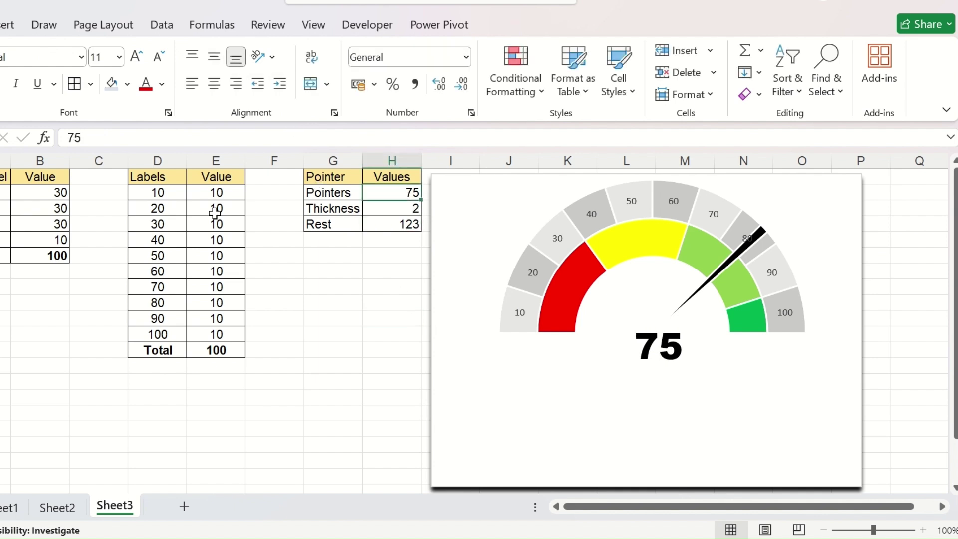
{"action": "type", "text": "47"}
{"action": "key", "text": "Return"}
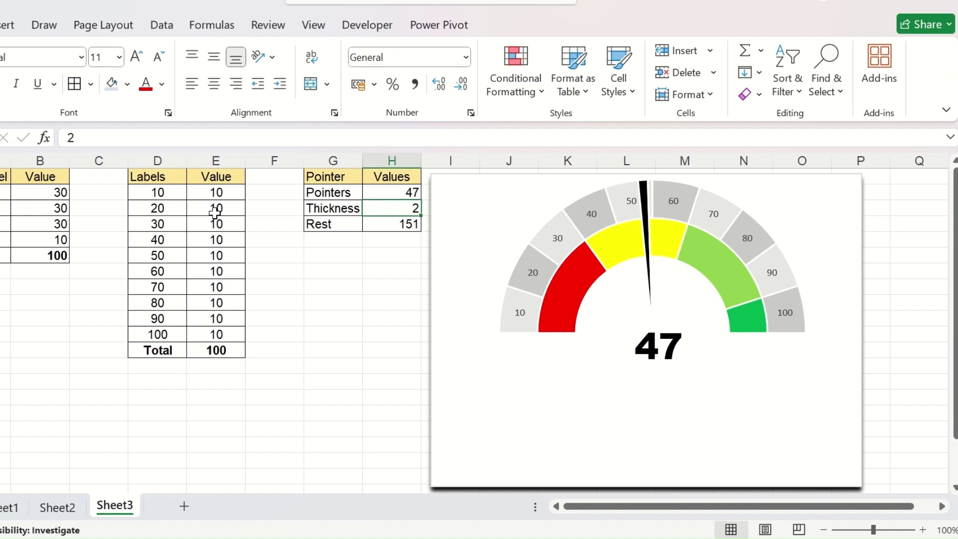
{"action": "key", "text": "Up"}
{"action": "type", "text": "90"}
{"action": "key", "text": "Return"}
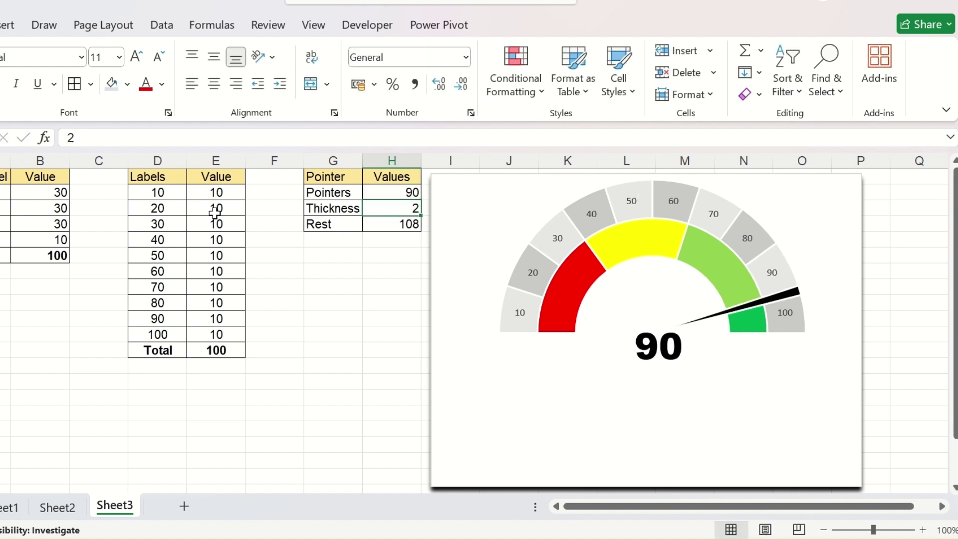